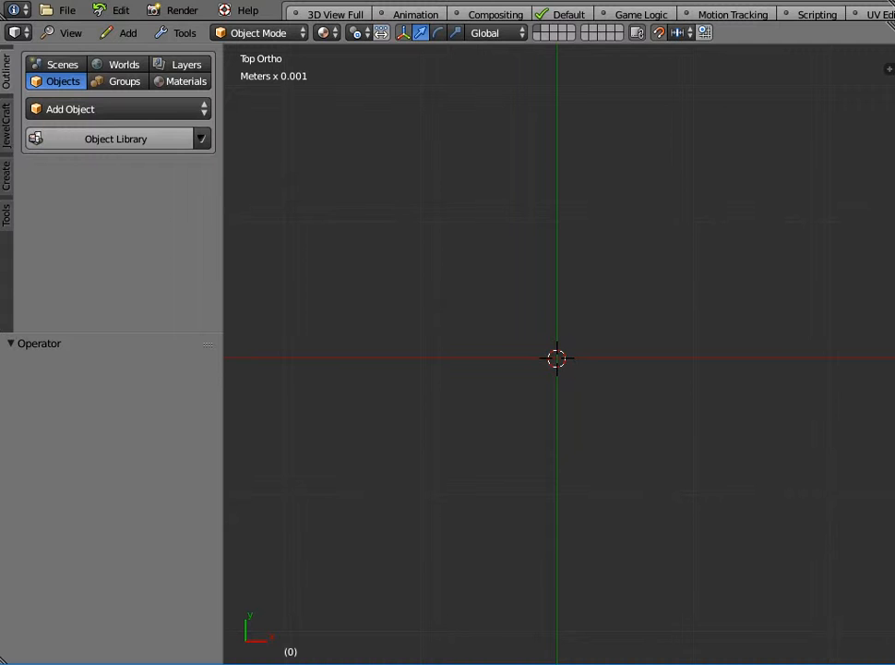
# Add the UK Size P+ 18_14mm ring curve from the Jewellery - Rings object library.
pyautogui.click(71, 109)
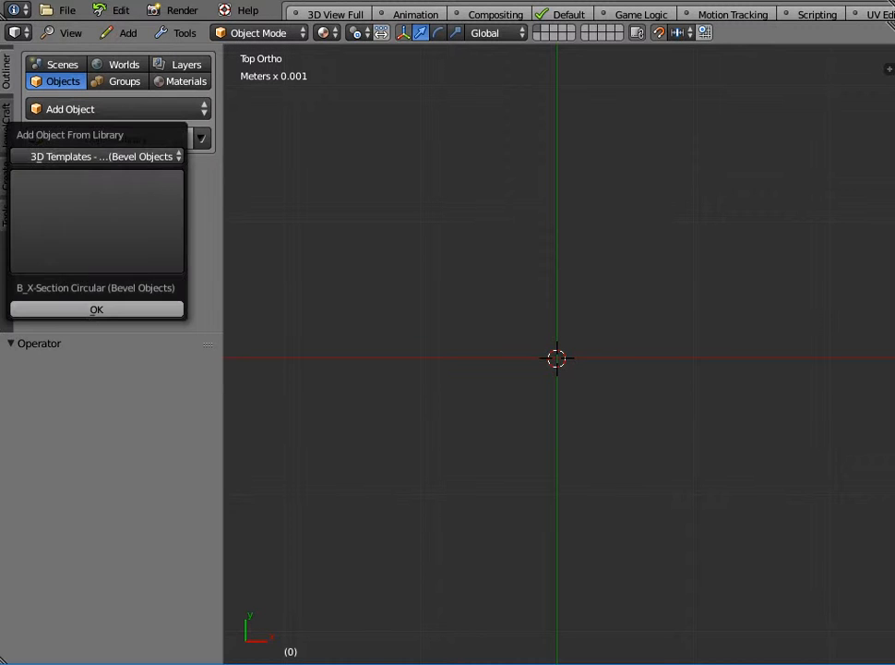
pyautogui.click(102, 156)
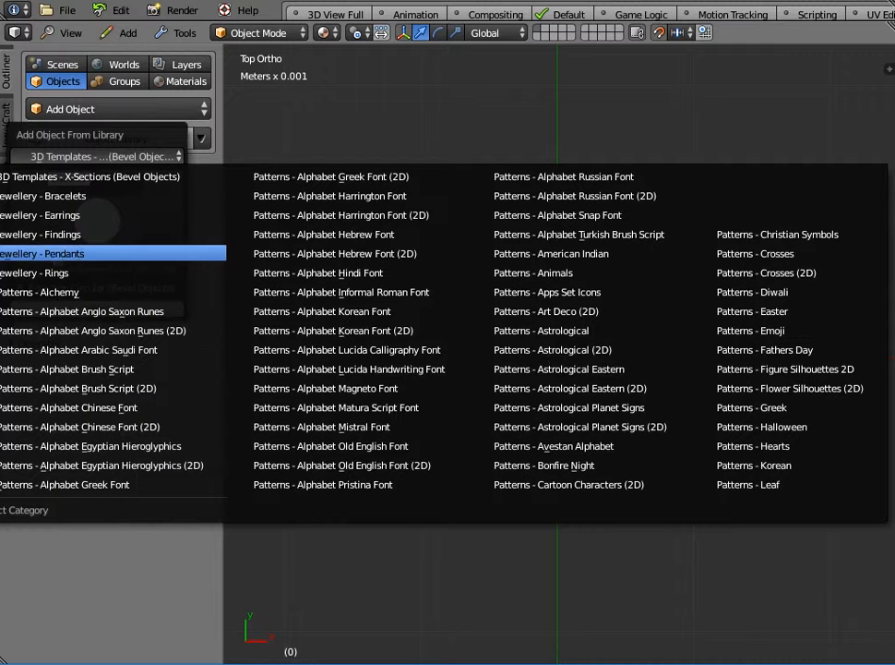
pyautogui.click(47, 272)
pyautogui.click(96, 222)
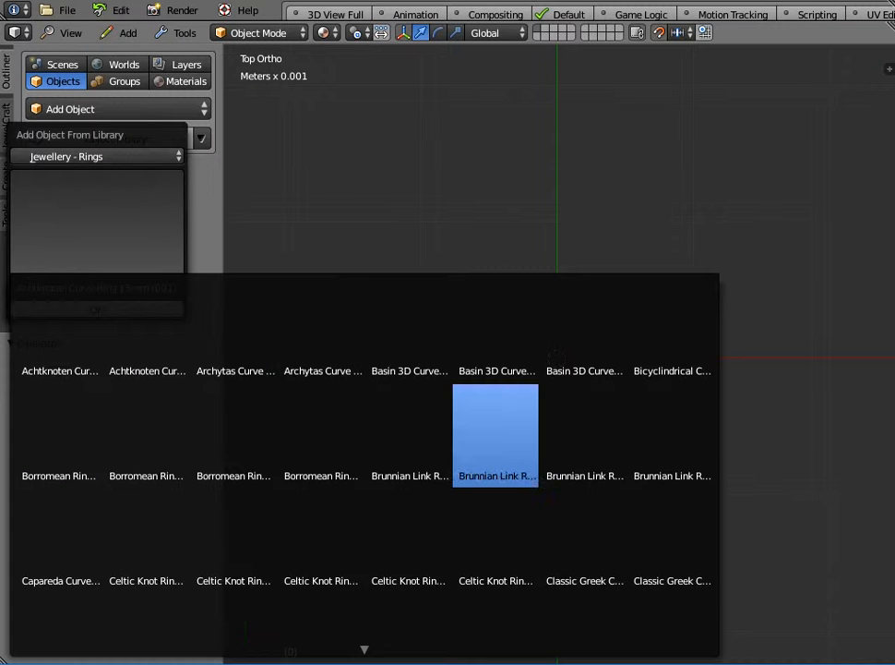
pyautogui.scroll(-2, 406, 434)
pyautogui.scroll(-6, 408, 400)
pyautogui.scroll(-4, 406, 499)
pyautogui.scroll(-3, 406, 498)
pyautogui.scroll(-4, 496, 540)
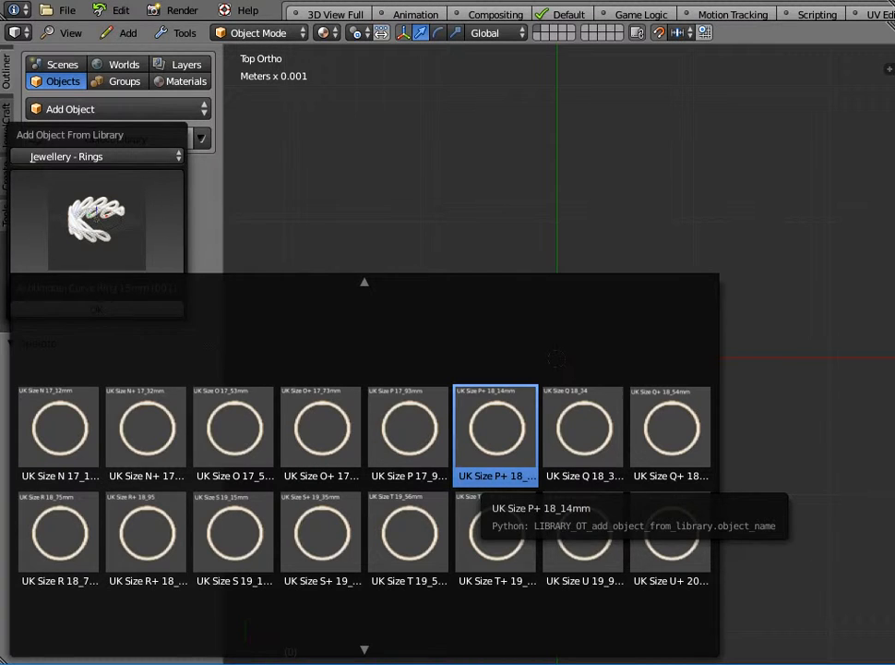
pyautogui.click(495, 429)
pyautogui.click(97, 309)
# Clear the ring's bevel object so only its circular curve remains.
pyautogui.scroll(-7, 630, 434)
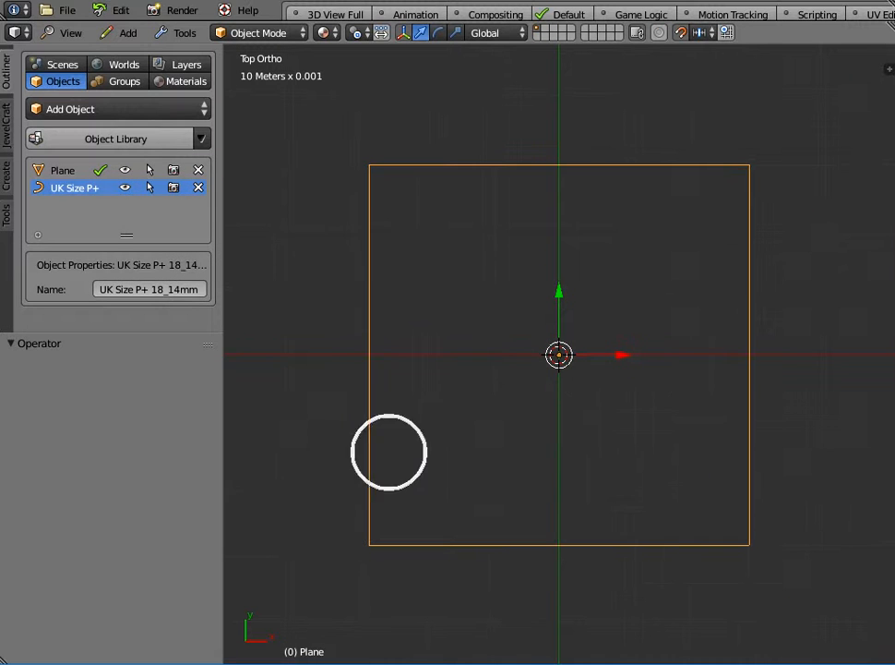
pyautogui.click(559, 355)
pyautogui.moveTo(558, 355); pyautogui.dragTo(640, 225, button='middle')
pyautogui.scroll(2, 640, 225)
pyautogui.press('n')
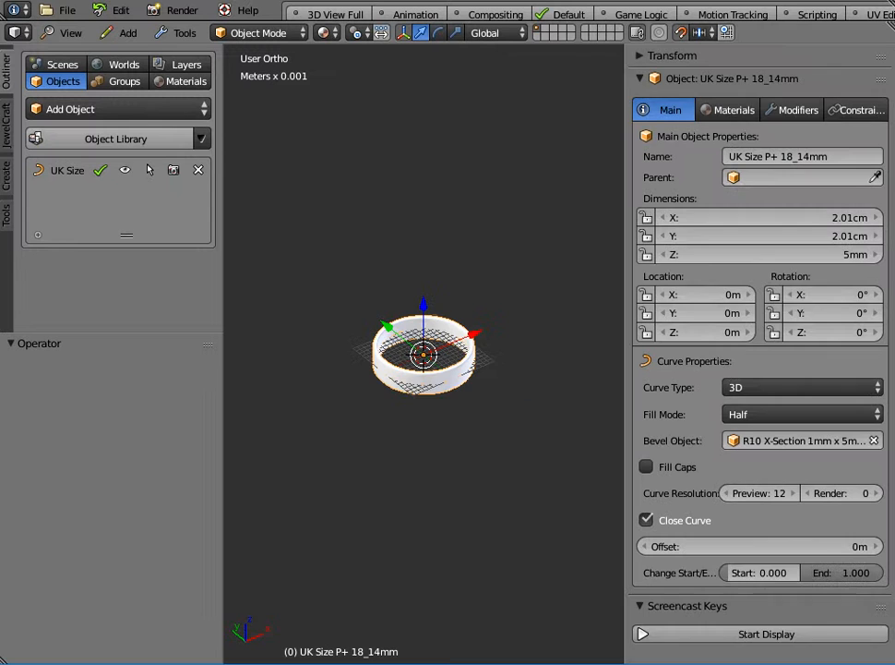
pyautogui.click(738, 634)
pyautogui.click(685, 607)
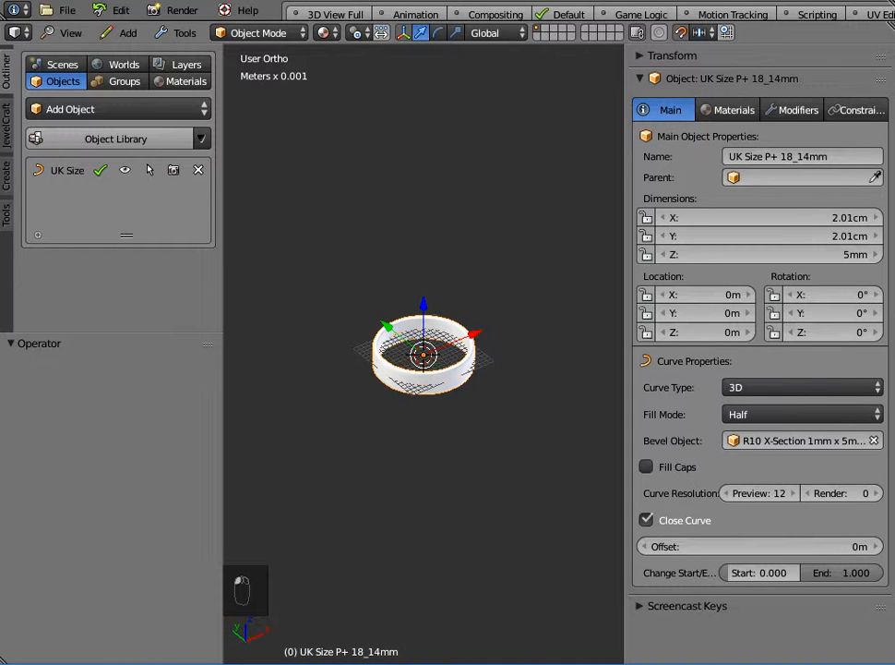
pyautogui.scroll(4, 424, 354)
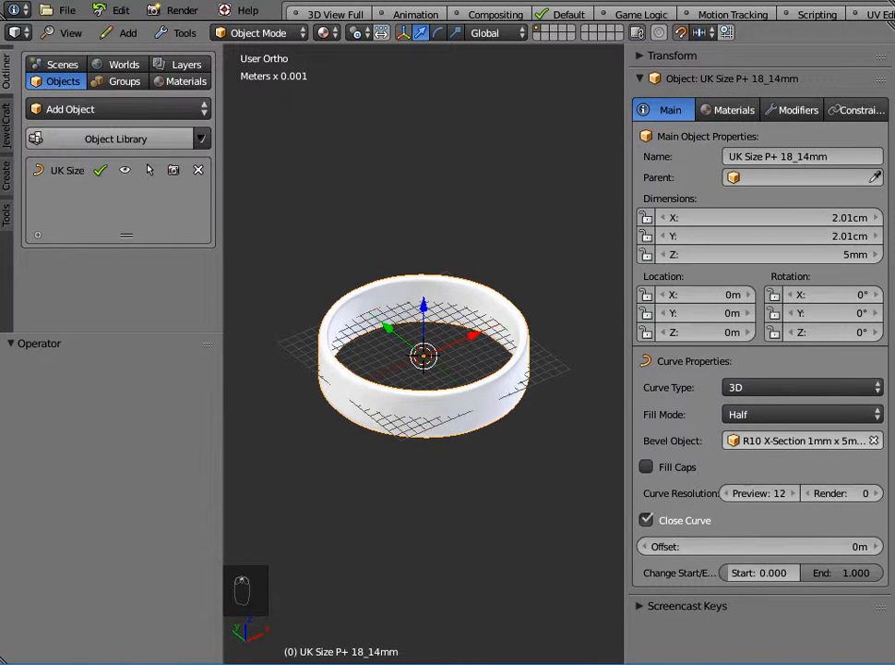
pyautogui.click(874, 440)
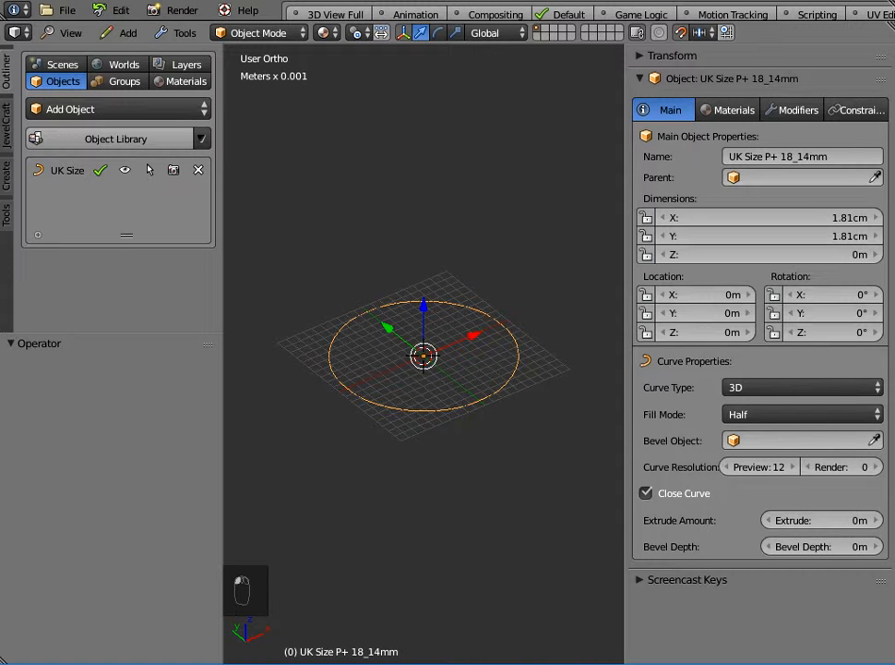
# Add the R_X-Section Rectangular bevel object from the 3D Templates - X-Sections (Bevel Objects) library.
pyautogui.moveTo(424, 360); pyautogui.dragTo(427, 403, button='middle')
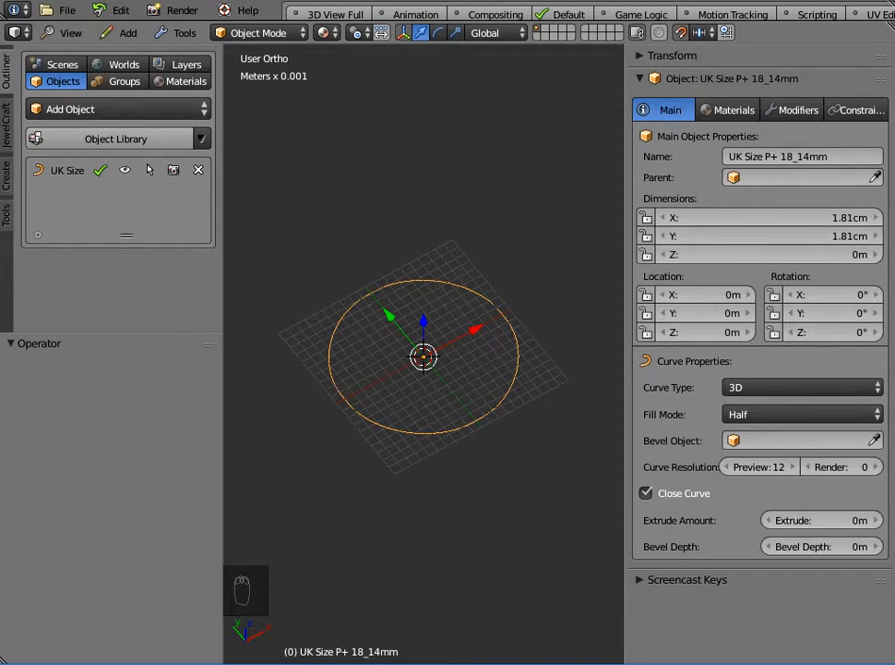
pyautogui.click(116, 139)
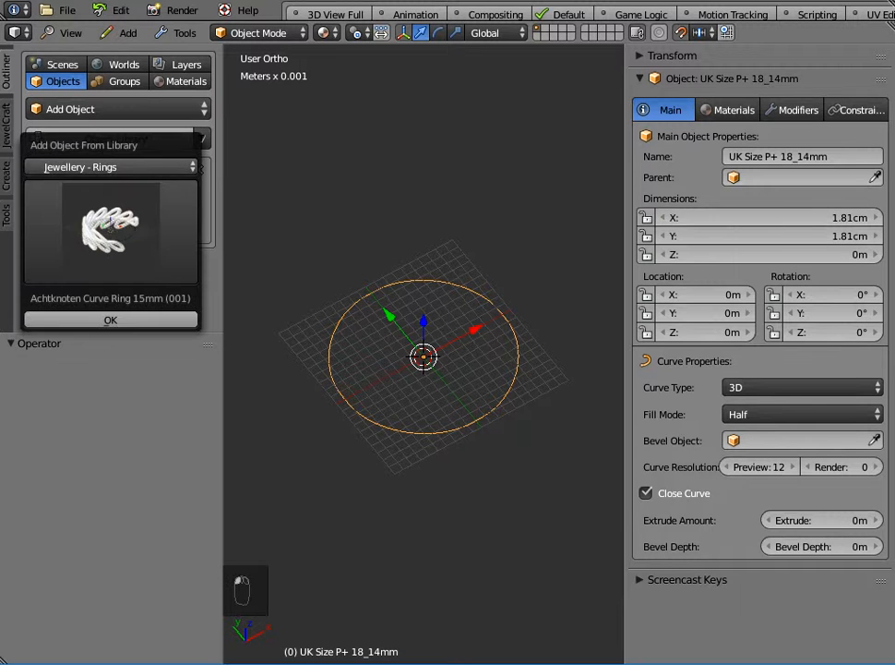
pyautogui.click(116, 167)
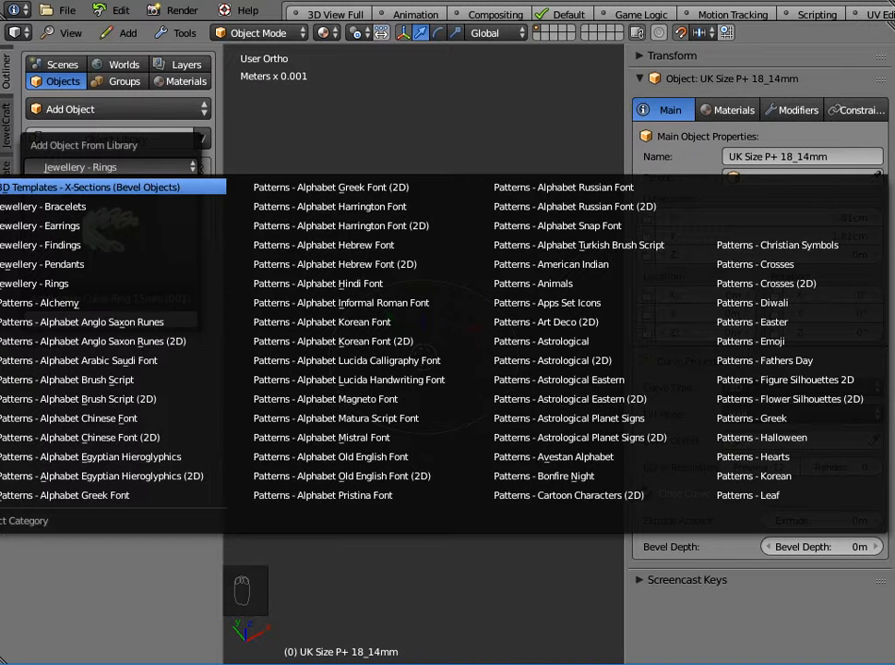
pyautogui.click(92, 186)
pyautogui.click(111, 231)
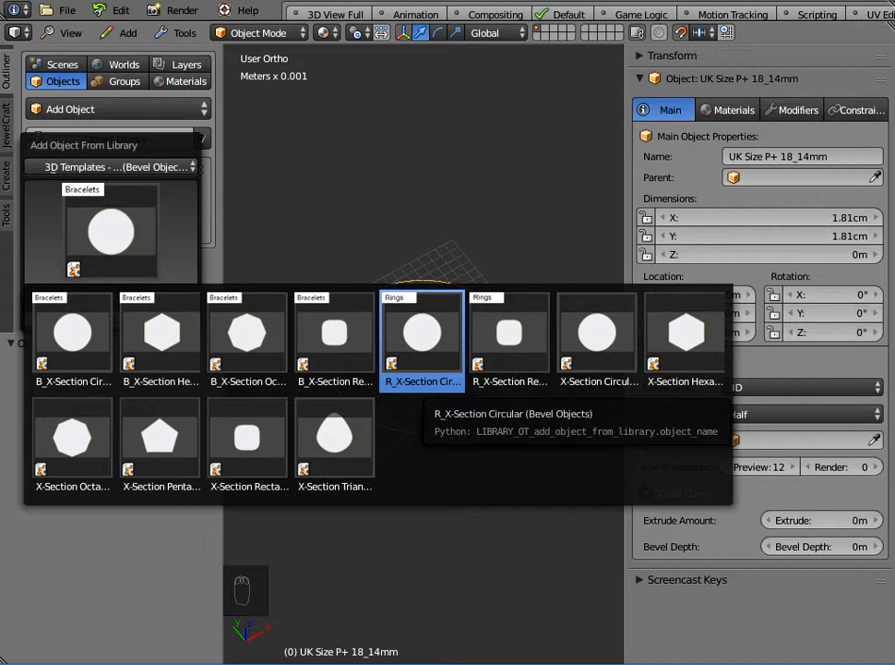
pyautogui.click(509, 334)
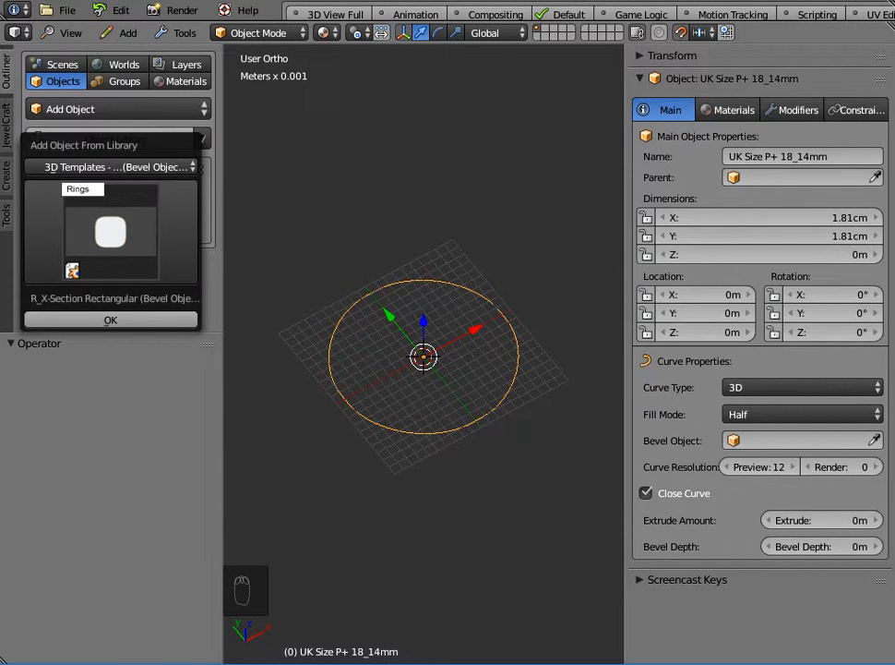
pyautogui.click(111, 319)
# Zoom in and examine the cross-section object's X and Y dimensions.
pyautogui.scroll(-6, 424, 355)
pyautogui.scroll(-1, 424, 354)
pyautogui.press('Delete')
pyautogui.scroll(7, 424, 354)
pyautogui.scroll(6, 423, 354)
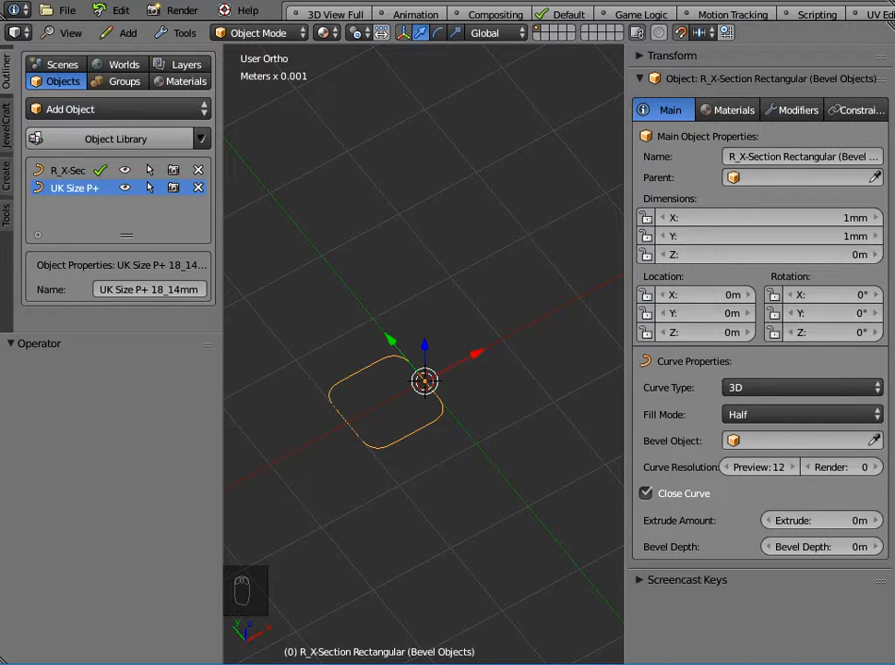
pyautogui.scroll(-3, 424, 355)
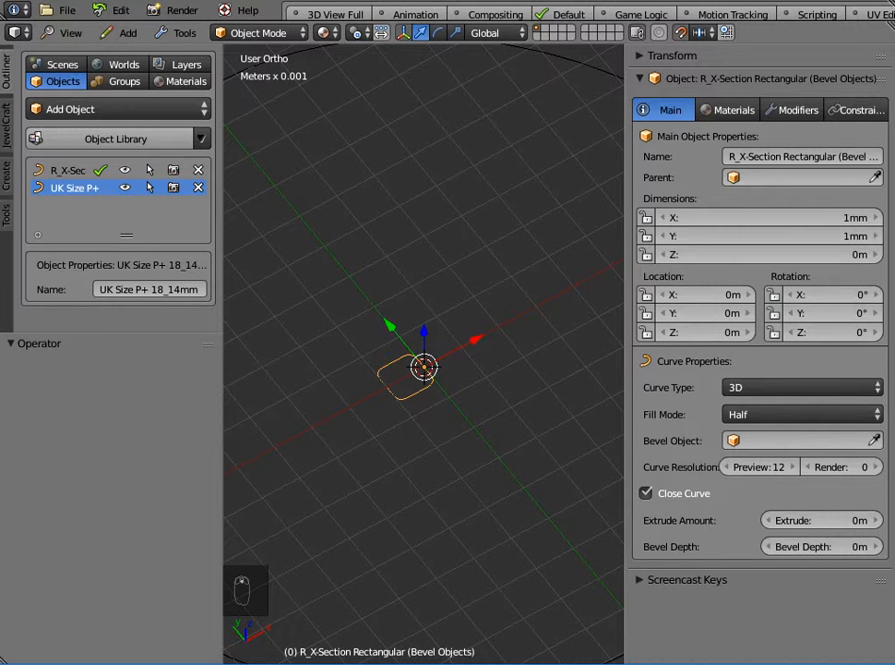
pyautogui.click(768, 217)
pyautogui.press('Return')
pyautogui.click(768, 237)
pyautogui.press('Return')
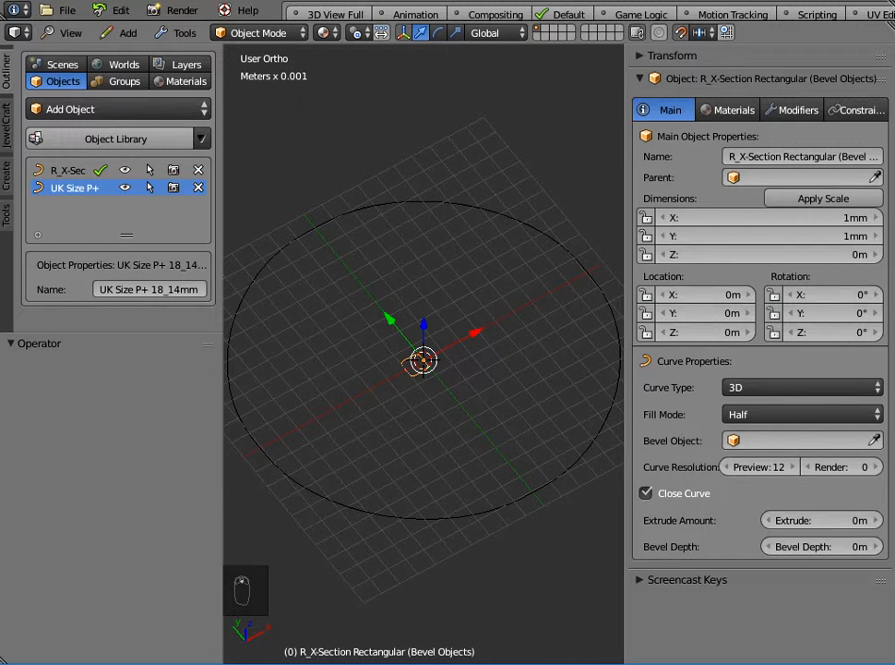
# Set the ring curve's bevel object to R_X-Section Rectangular (Bevel Objects).
pyautogui.click(591, 277)
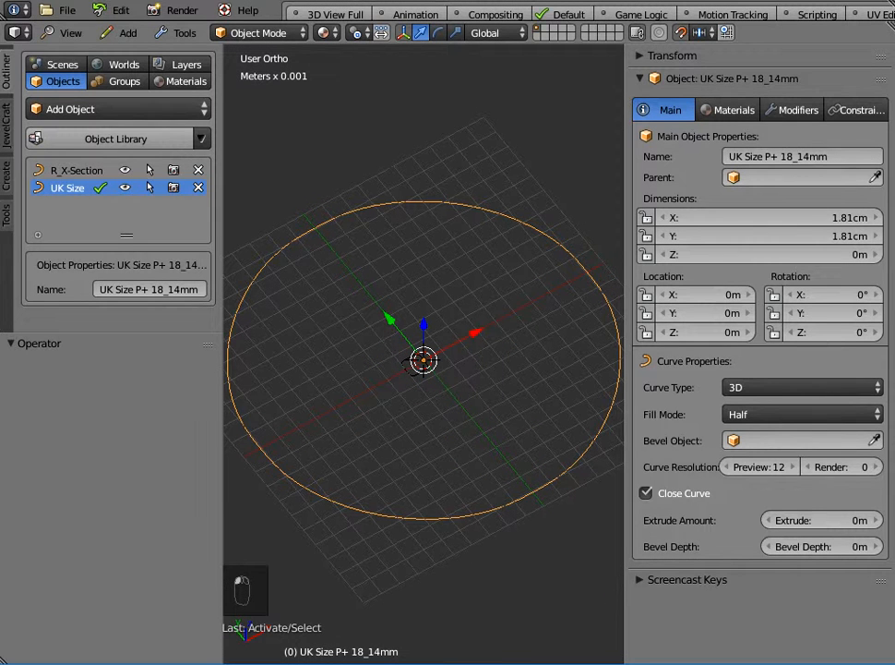
pyautogui.click(796, 440)
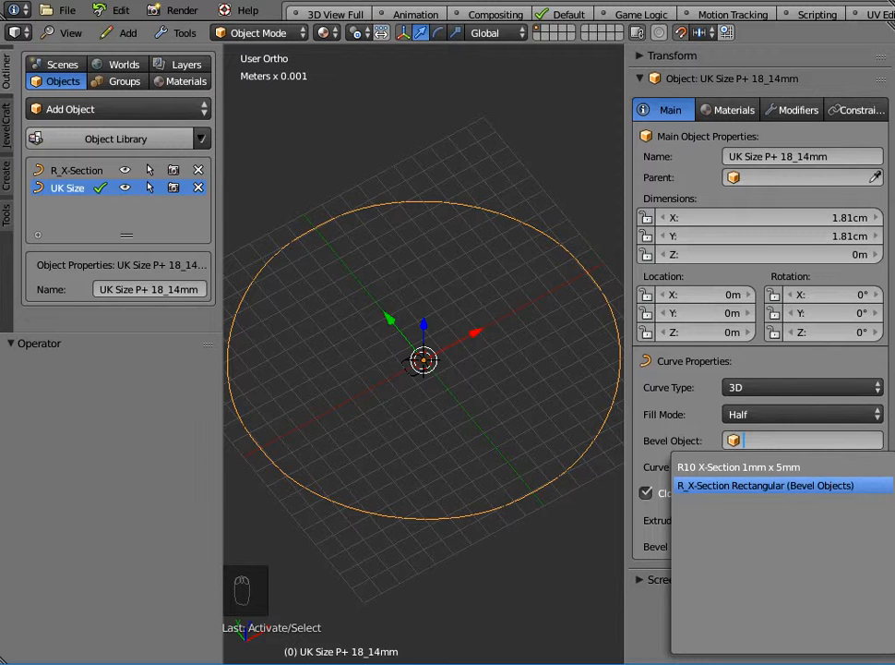
pyautogui.click(767, 485)
# Select the rectangular cross-section and set its X dimension to 1.5mm.
pyautogui.moveTo(544, 387); pyautogui.dragTo(520, 409, button='middle')
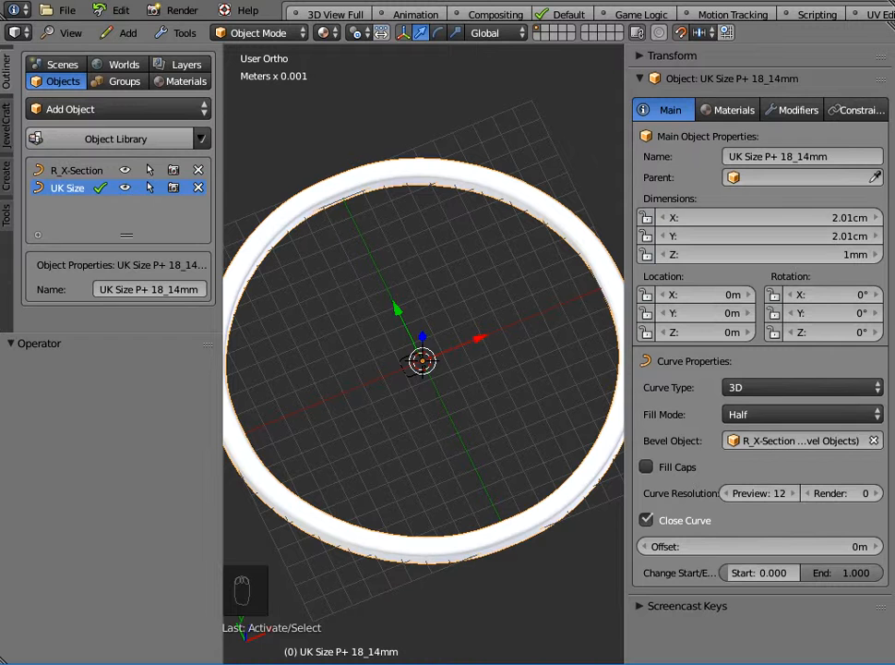
pyautogui.rightClick(408, 370)
pyautogui.moveTo(408, 370)
pyautogui.mouseDown(button='middle')
pyautogui.moveTo(409, 340)
pyautogui.moveTo(411, 370)
pyautogui.mouseUp(button='middle')
pyautogui.moveTo(764, 218); pyautogui.dragTo(807, 217)
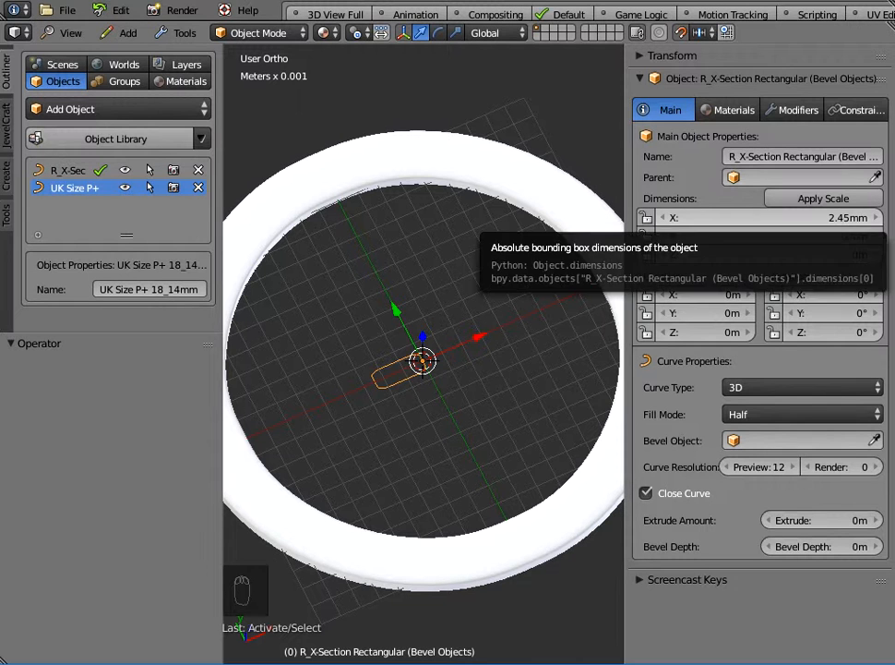
pyautogui.click(807, 218)
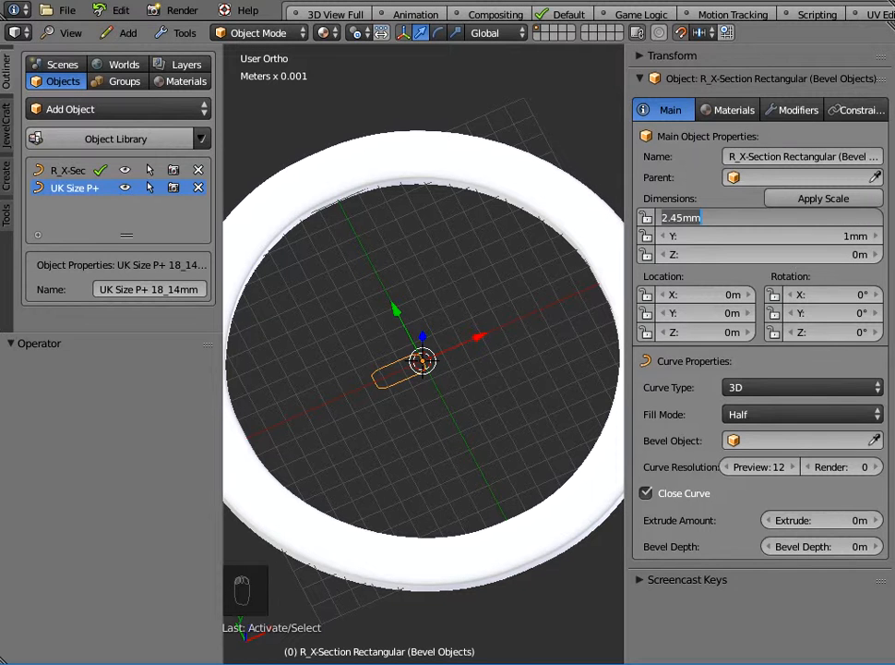
pyautogui.write('1.5mm')
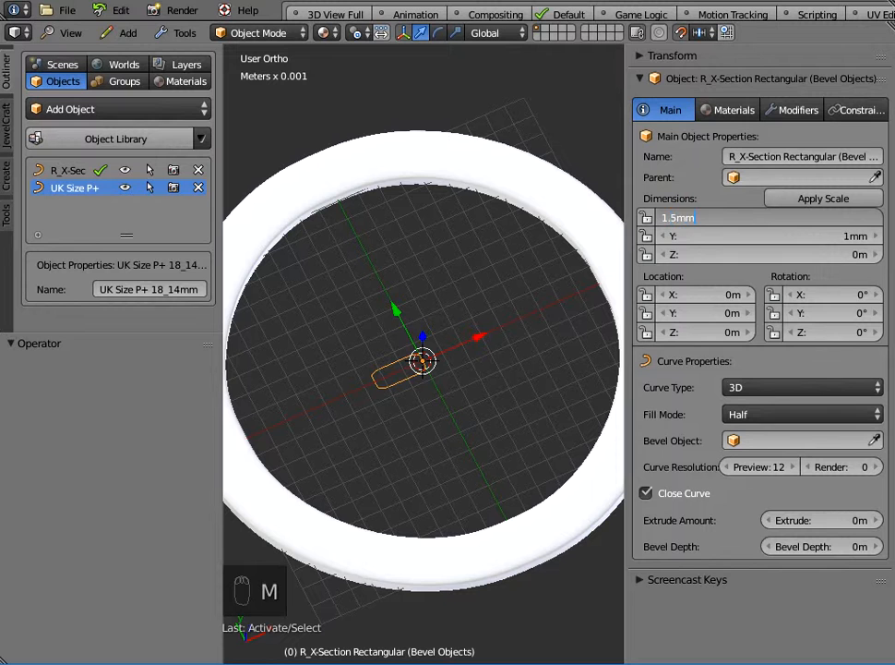
pyautogui.press('Return')
# Switch to the right view and duplicate the ring in place.
pyautogui.scroll(-2, 423, 360)
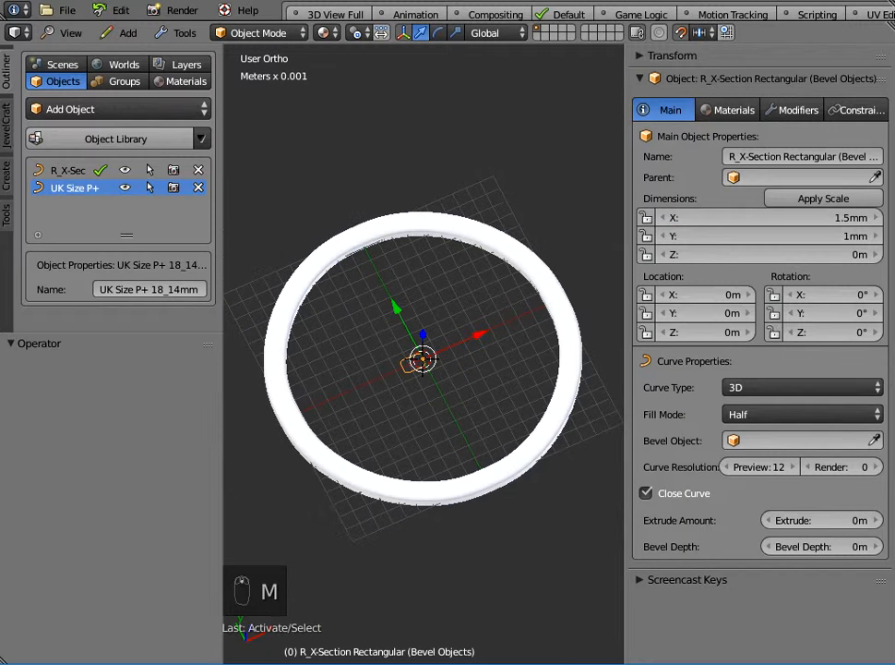
pyautogui.moveTo(471, 397); pyautogui.dragTo(371, 355, button='middle')
pyautogui.click(67, 32)
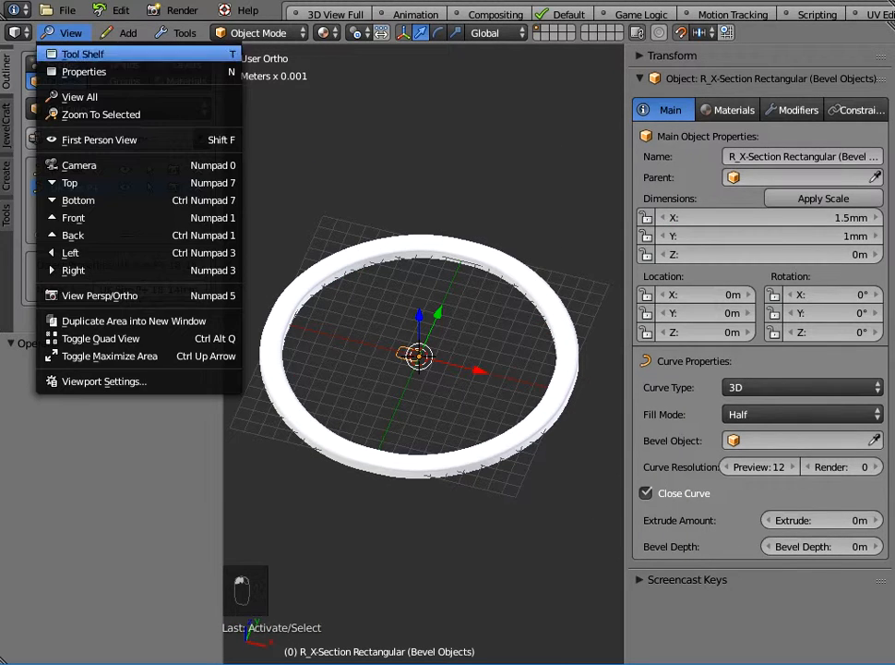
pyautogui.click(69, 269)
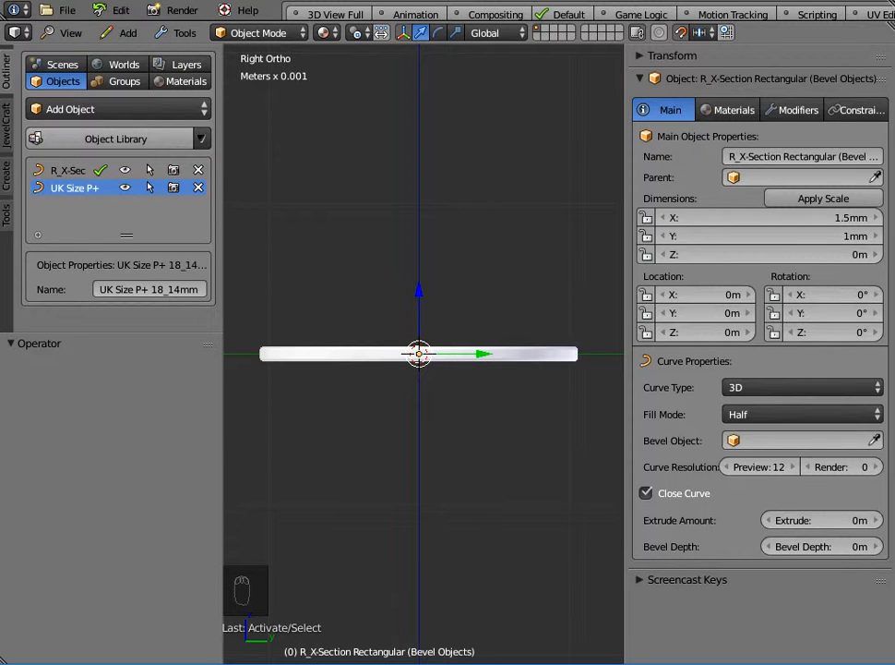
pyautogui.press('n')
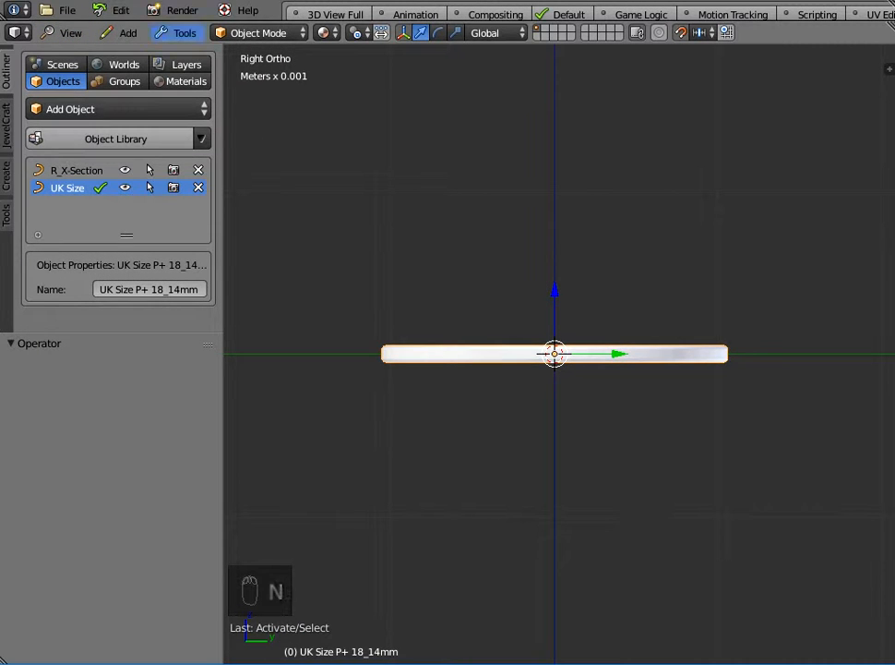
pyautogui.click(176, 33)
pyautogui.moveTo(210, 71)
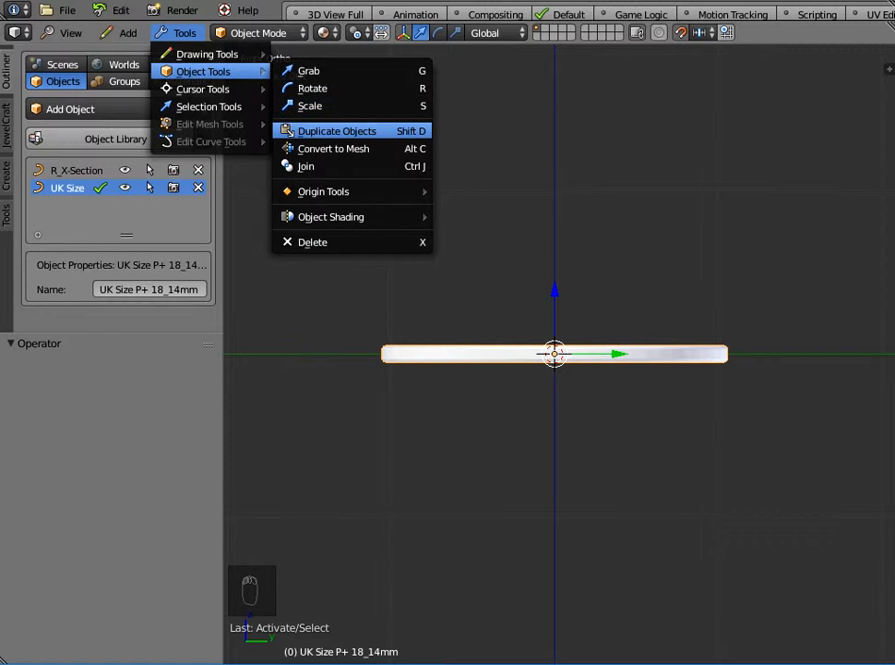
pyautogui.click(323, 131)
pyautogui.press('Escape')
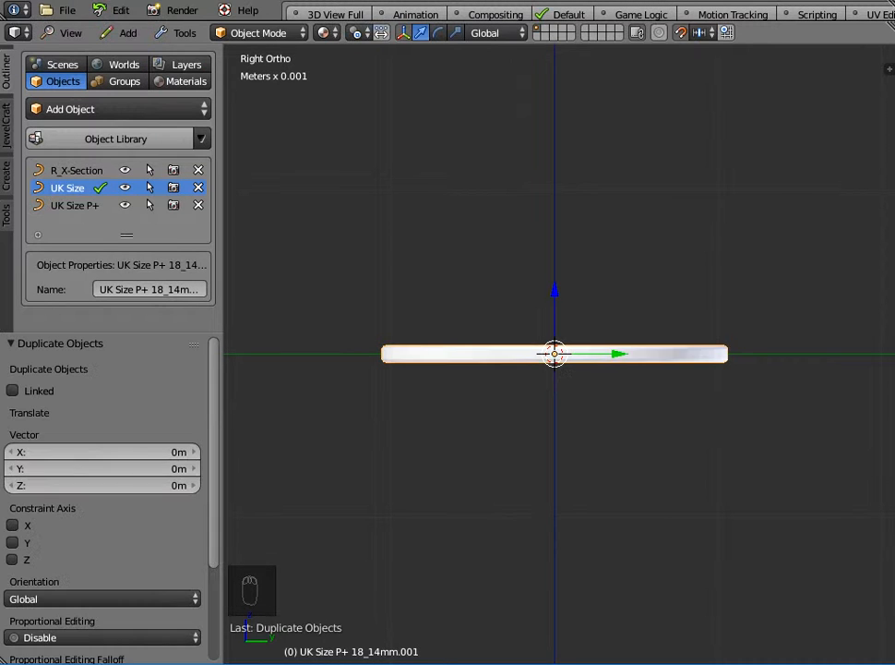
# Rotate the duplicated ring 6° about the X axis.
pyautogui.press('n')
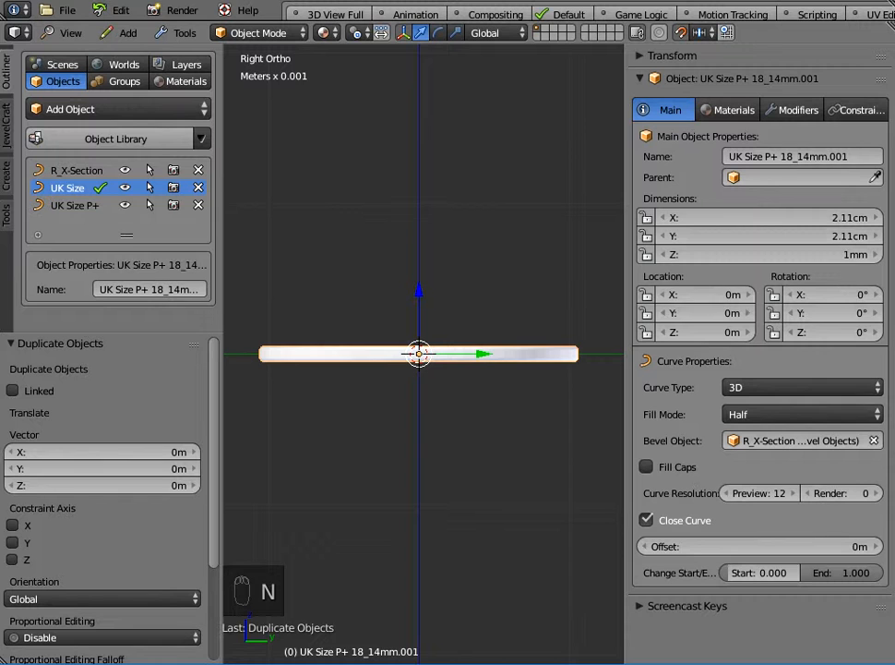
pyautogui.moveTo(813, 295); pyautogui.dragTo(833, 294)
pyautogui.click(827, 295)
pyautogui.write('6')
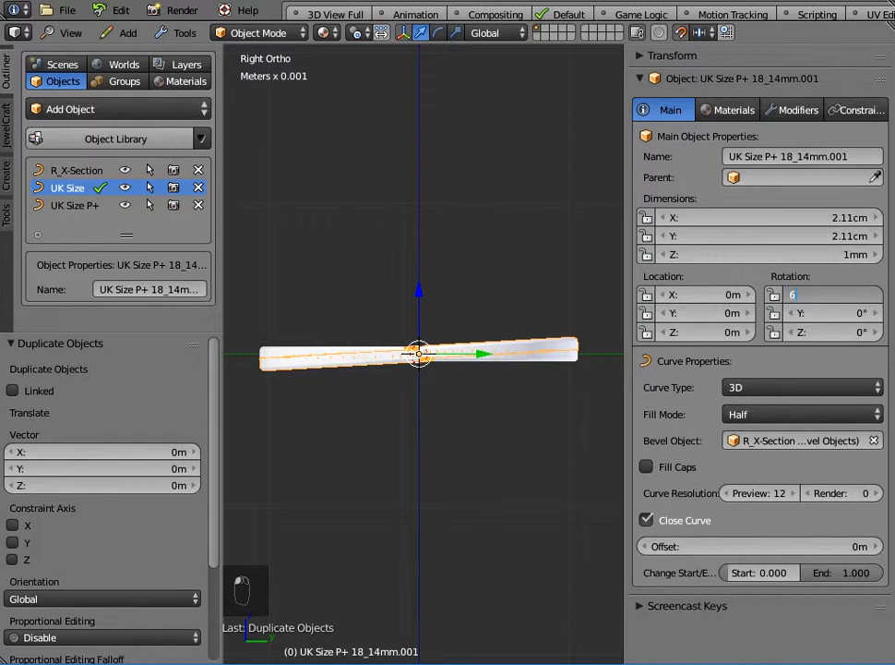
pyautogui.press('Return')
# Move the duplicated ring up 1 mm along the Z axis.
pyautogui.scroll(3, 420, 351)
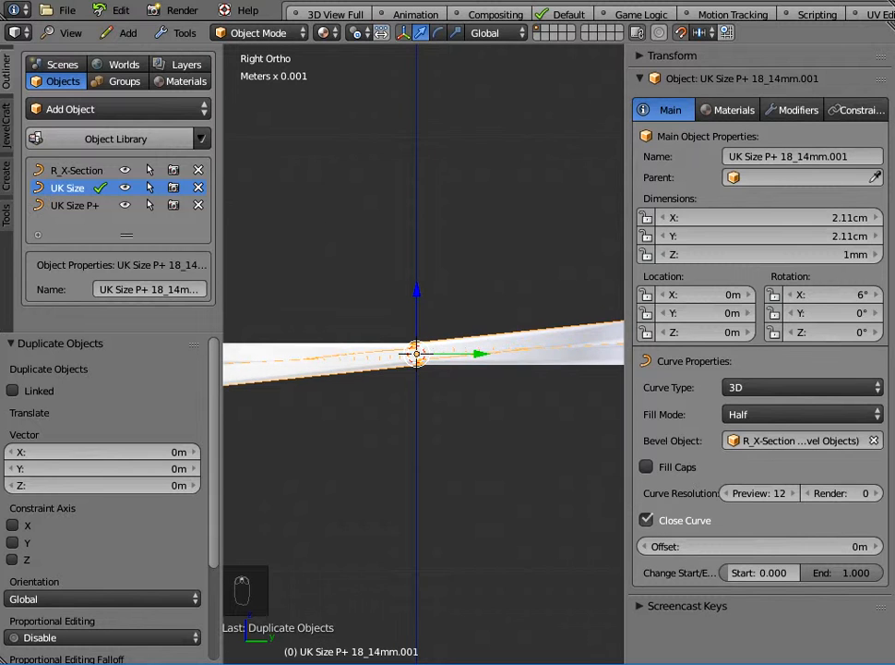
pyautogui.keyDown('shift'); pyautogui.moveTo(415, 354); pyautogui.dragTo(533, 368, button='middle'); pyautogui.keyUp('shift')
pyautogui.moveTo(532, 303); pyautogui.dragTo(533, 277)
pyautogui.scroll(-3, 533, 277)
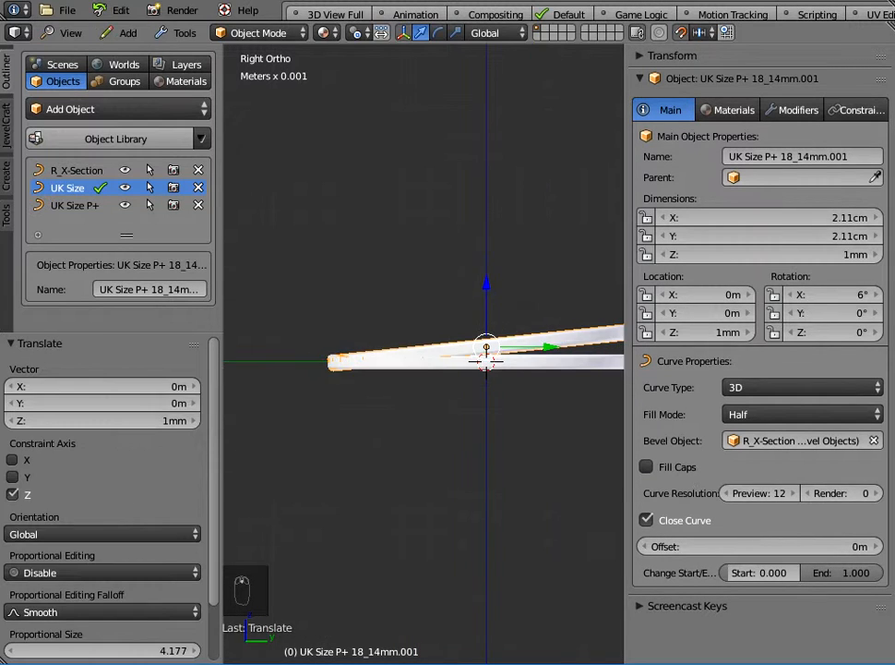
pyautogui.scroll(-1, 533, 277)
pyautogui.keyDown('shift'); pyautogui.moveTo(533, 277); pyautogui.dragTo(489, 272, button='middle'); pyautogui.keyUp('shift')
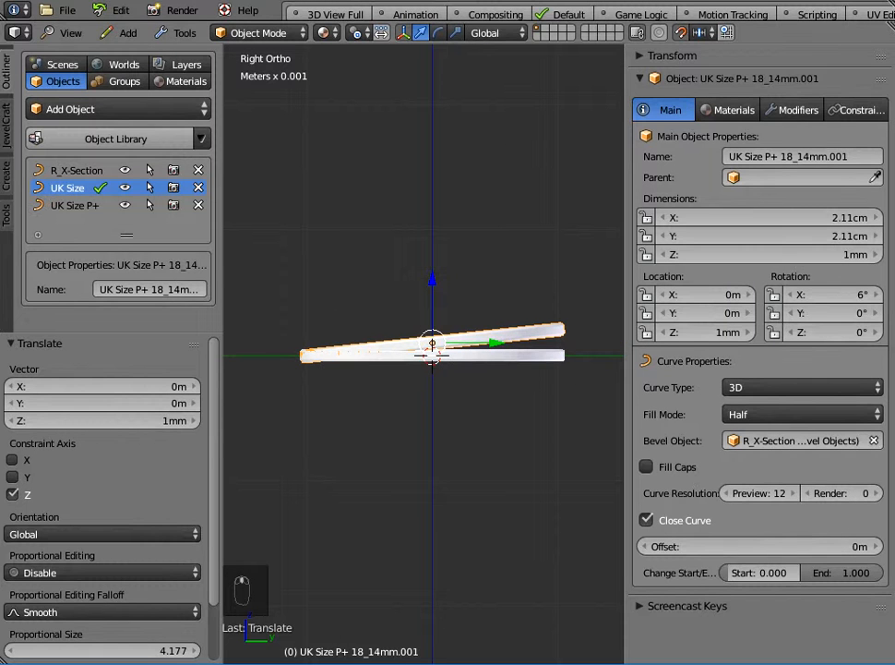
pyautogui.rightClick(421, 355)
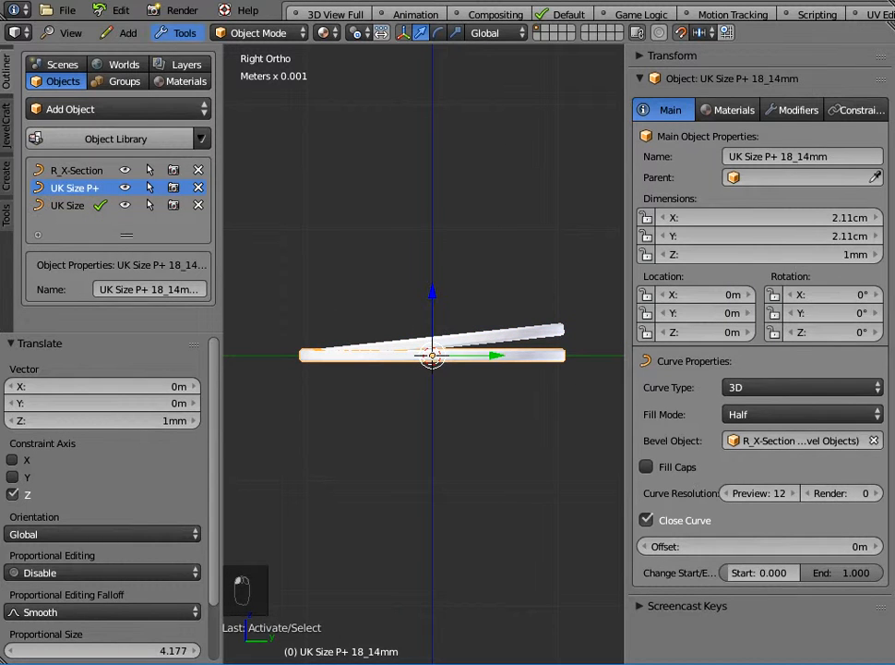
# Duplicate the tilted ring in place and set the new copy's X rotation to -6°.
pyautogui.click(180, 32)
pyautogui.moveTo(205, 71)
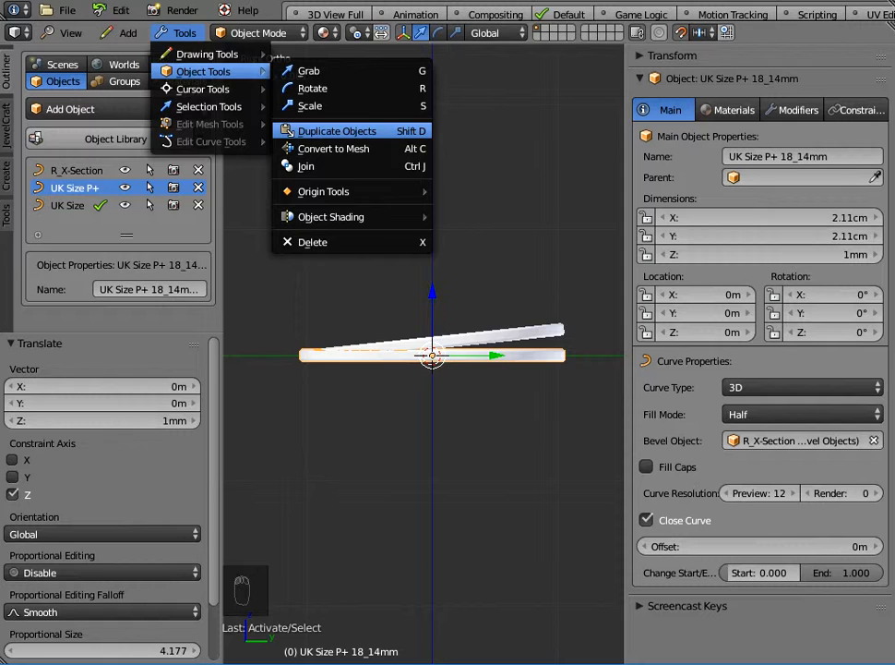
pyautogui.click(337, 131)
pyautogui.click(336, 131)
pyautogui.click(822, 295)
pyautogui.write('-6')
pyautogui.press('Return')
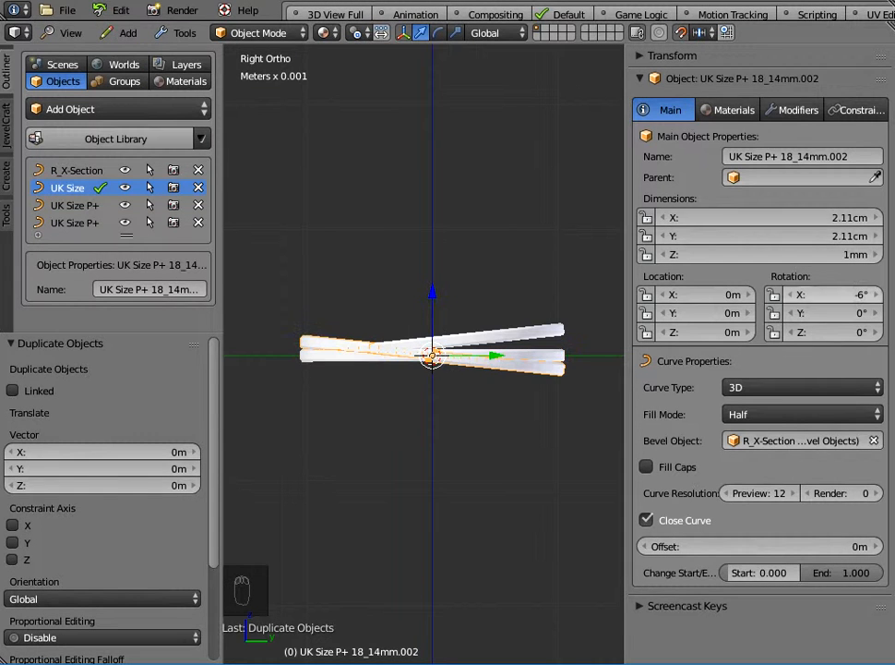
# Move the new copy down 1 mm along the Z axis.
pyautogui.scroll(3, 433, 356)
pyautogui.moveTo(439, 294)
pyautogui.mouseDown()
pyautogui.moveTo(439, 335)
pyautogui.moveTo(440, 316)
pyautogui.mouseUp()
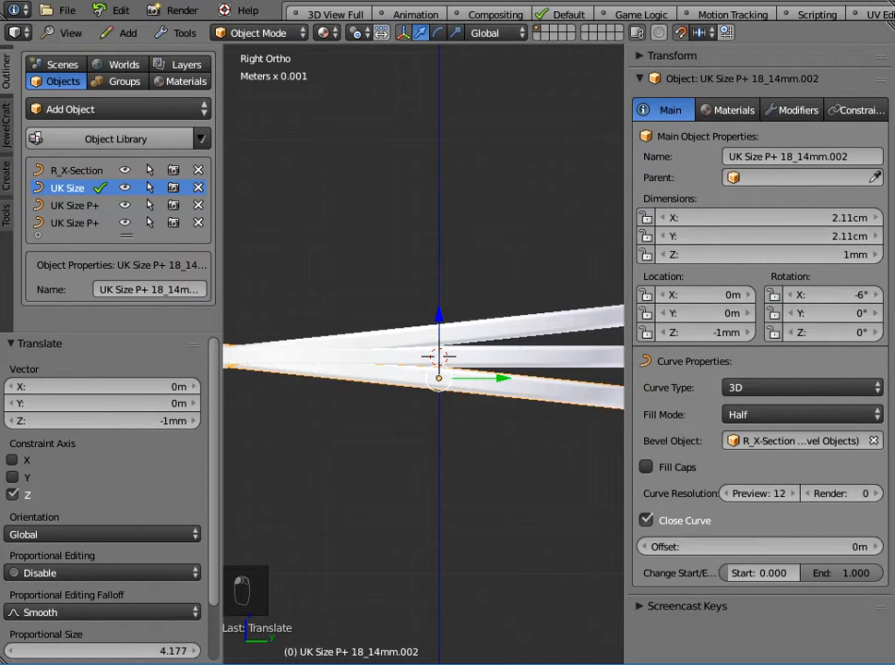
pyautogui.scroll(-3, 439, 319)
pyautogui.moveTo(439, 318); pyautogui.dragTo(512, 460, button='middle')
# Switch to the top view, hide the properties sidebar, and add an Enneper curve object.
pyautogui.click(67, 33)
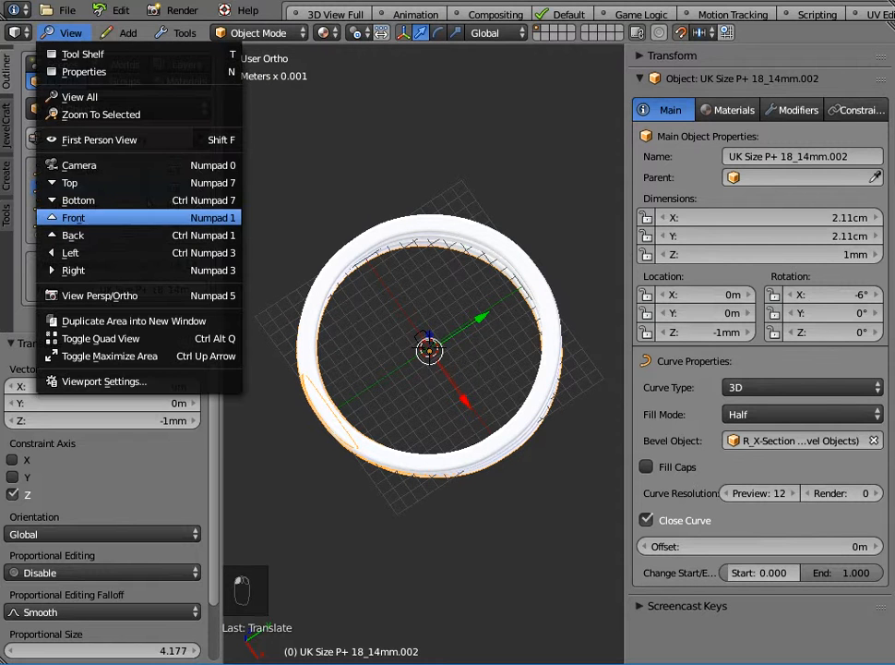
pyautogui.click(148, 183)
pyautogui.moveTo(388, 304); pyautogui.dragTo(442, 411, button='middle')
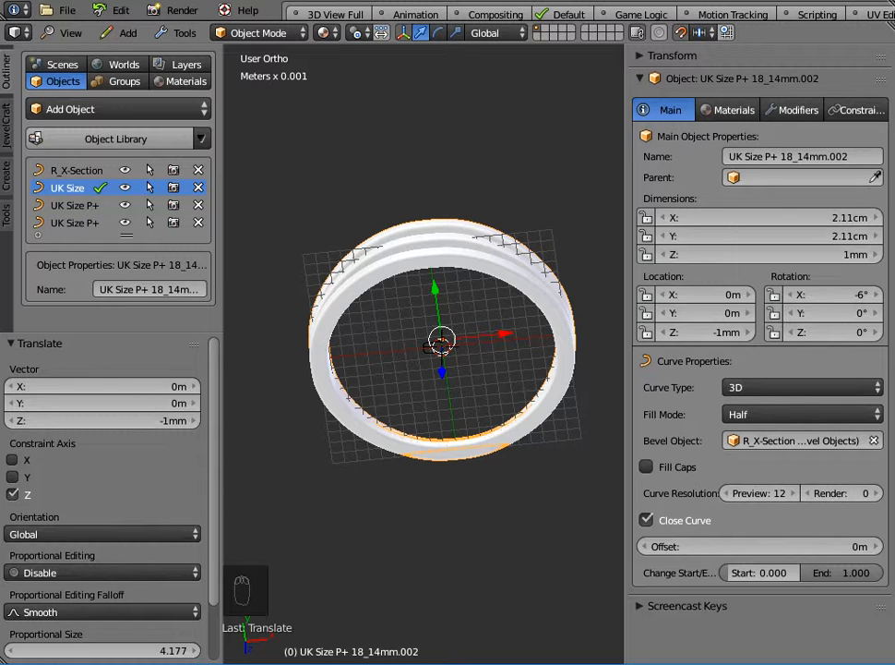
pyautogui.press('n')
pyautogui.moveTo(441, 410)
pyautogui.mouseDown(button='middle')
pyautogui.moveTo(442, 369)
pyautogui.moveTo(443, 406)
pyautogui.mouseUp(button='middle')
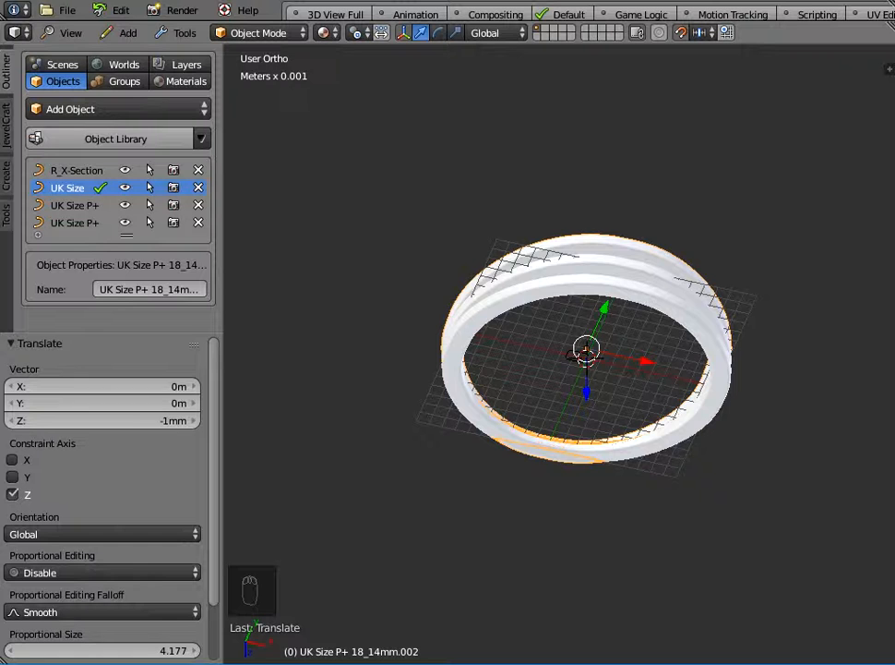
pyautogui.moveTo(554, 370); pyautogui.dragTo(554, 332, button='middle')
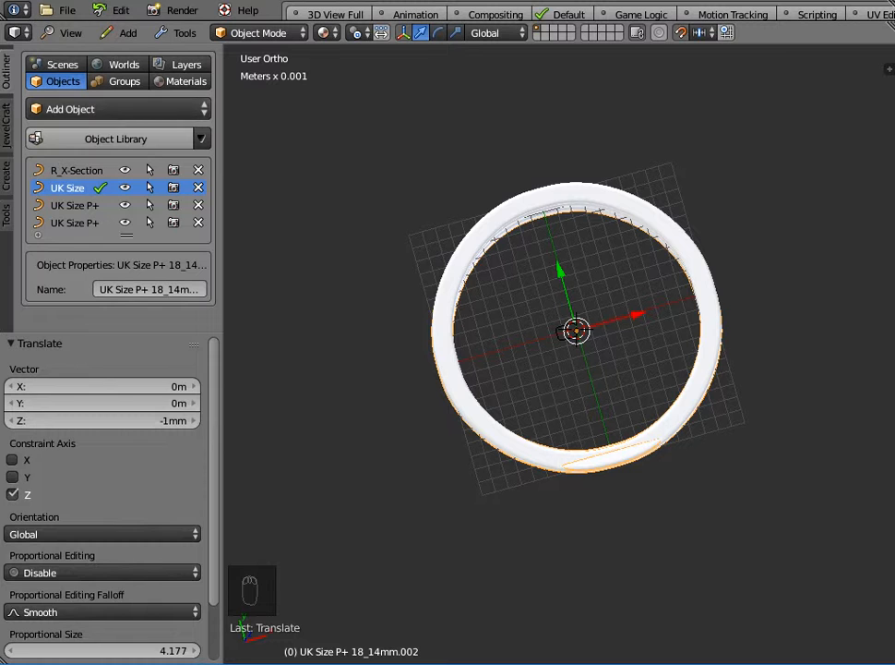
pyautogui.click(118, 109)
pyautogui.moveTo(93, 150)
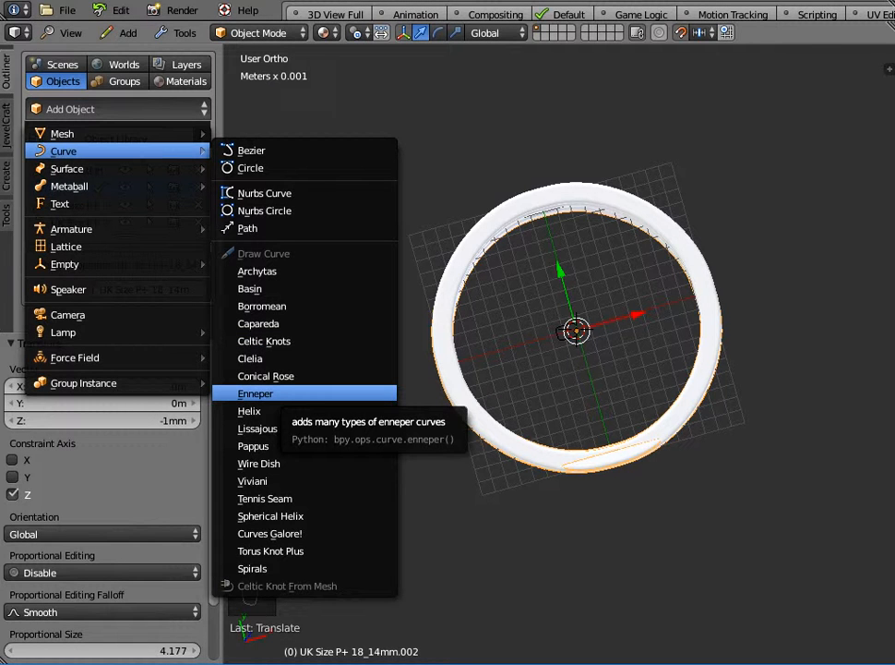
pyautogui.click(268, 393)
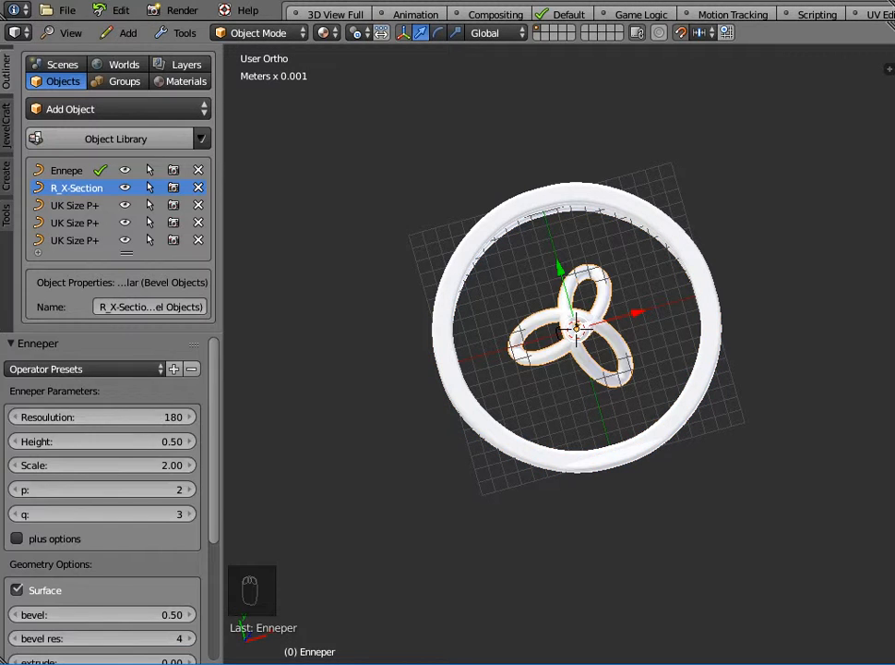
# Set the Enneper curve's resolution to 90.
pyautogui.click(37, 342)
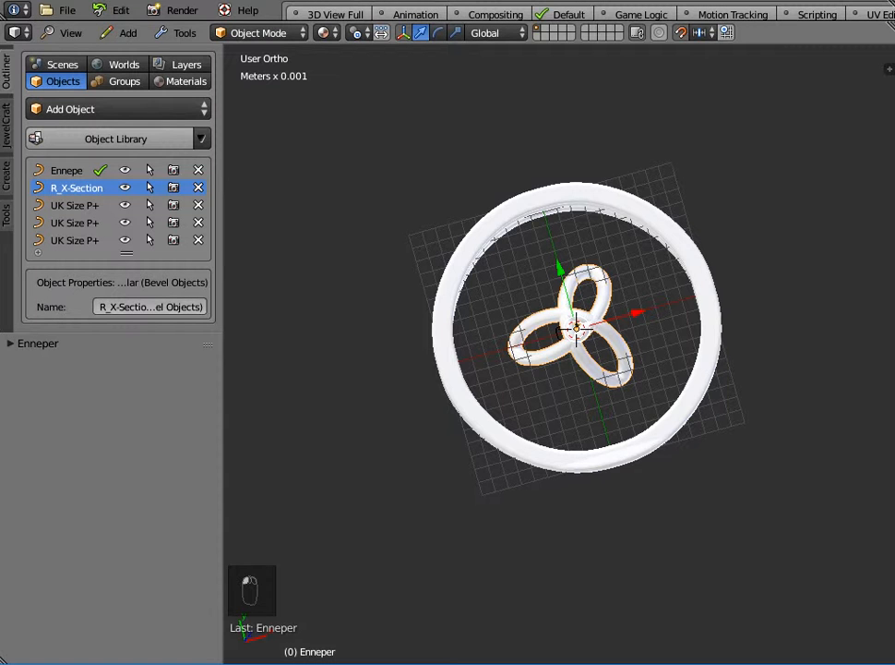
pyautogui.click(37, 344)
pyautogui.click(102, 416)
pyautogui.write('90')
pyautogui.press('Return')
pyautogui.scroll(-5, 101, 416)
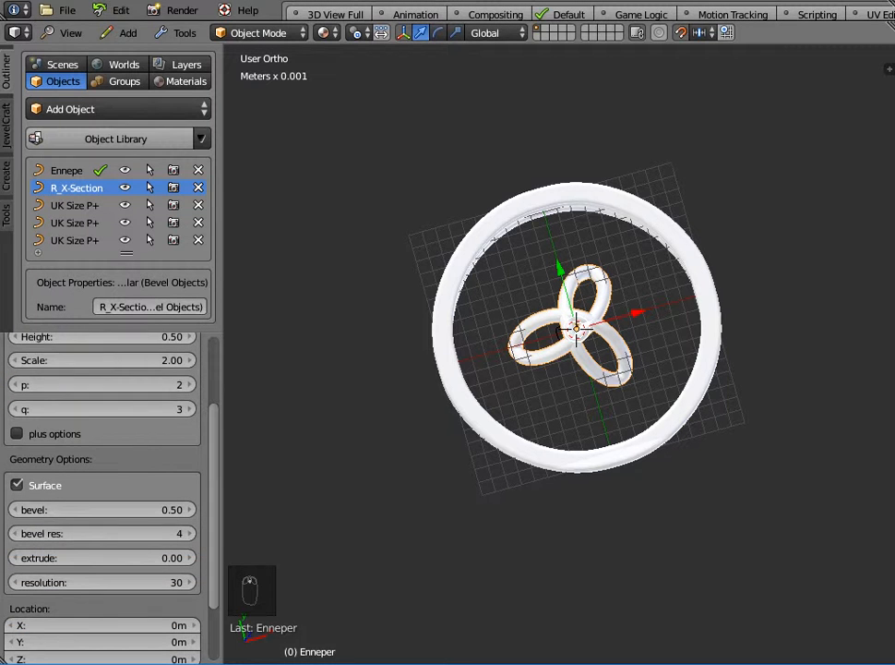
# Raise the Enneper curve's p value to 3 and q value to 4.
pyautogui.click(189, 385)
pyautogui.click(189, 409)
pyautogui.moveTo(443, 415); pyautogui.dragTo(483, 382, button='middle')
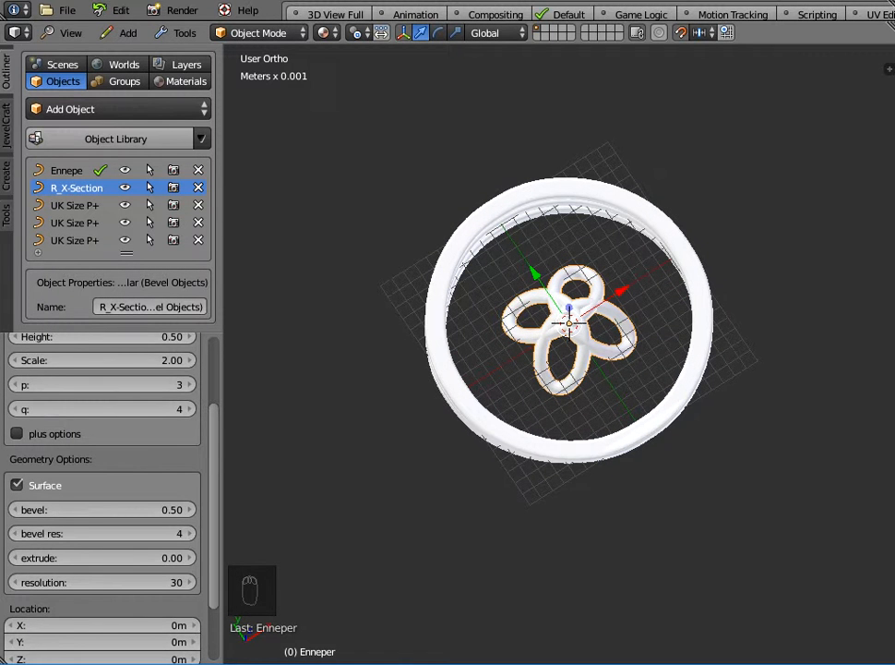
# Enable the Enneper plus options and reduce Rounds to 1.
pyautogui.click(17, 434)
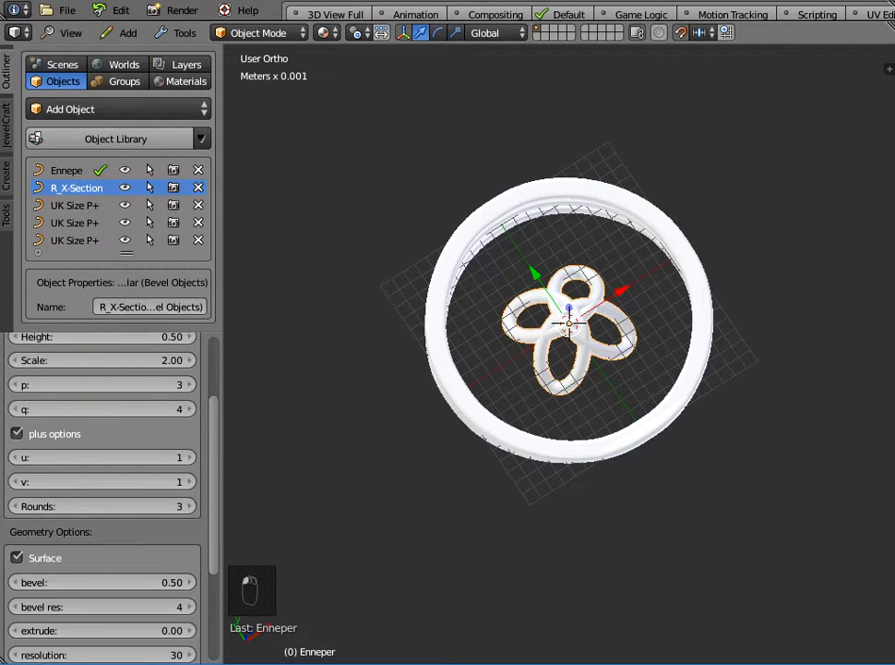
pyautogui.click(16, 506)
pyautogui.click(16, 506)
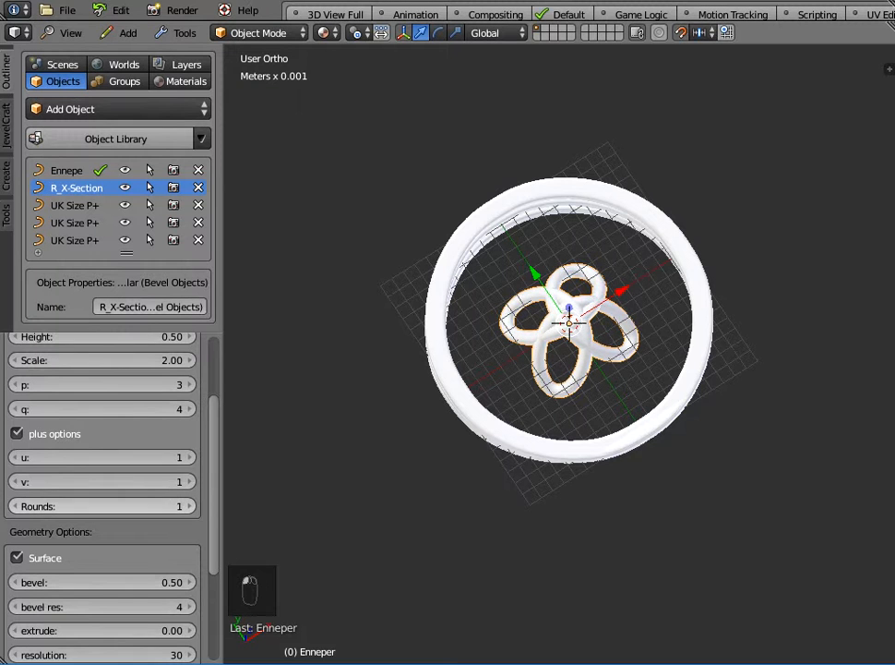
pyautogui.scroll(1, 101, 498)
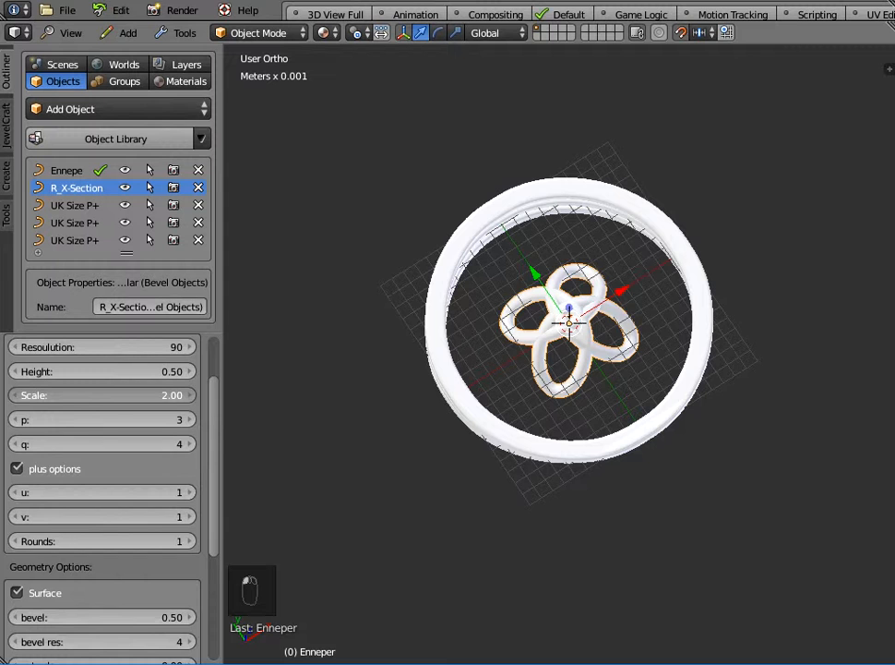
# Set the Enneper curve's scale to 2.5.
pyautogui.moveTo(101, 395); pyautogui.dragTo(135, 395)
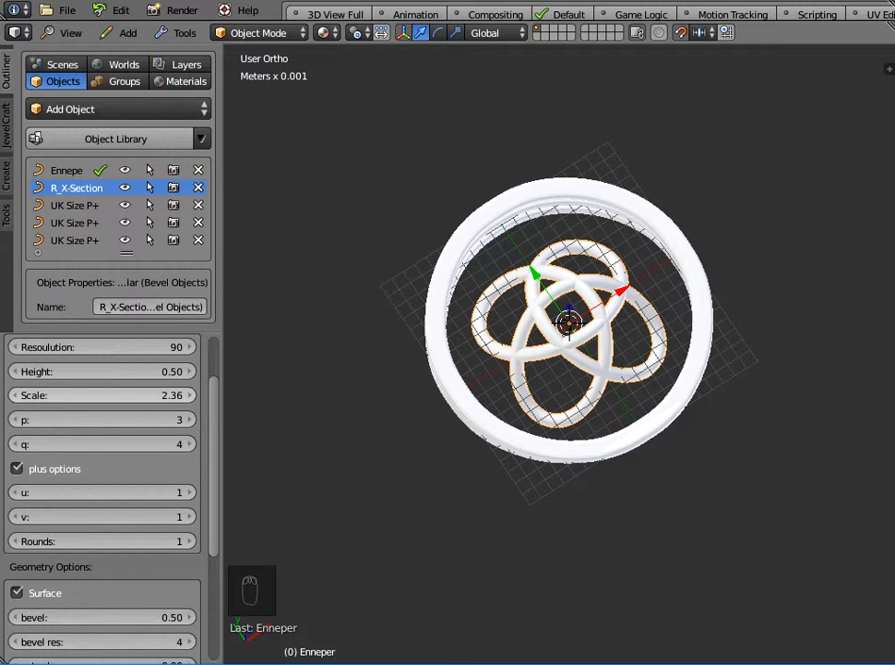
pyautogui.click(135, 395)
pyautogui.write('2')
pyautogui.write('.5')
pyautogui.press('Return')
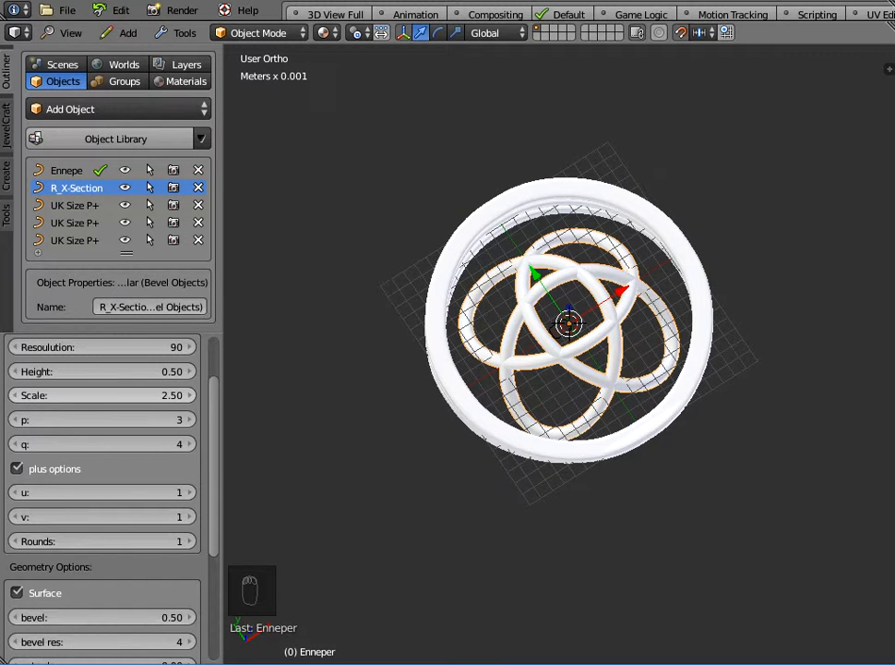
# Rotate the Enneper curve -90° about the X axis.
pyautogui.moveTo(573, 397); pyautogui.dragTo(530, 414, button='middle')
pyautogui.scroll(3, 527, 425)
pyautogui.scroll(-2, 528, 383)
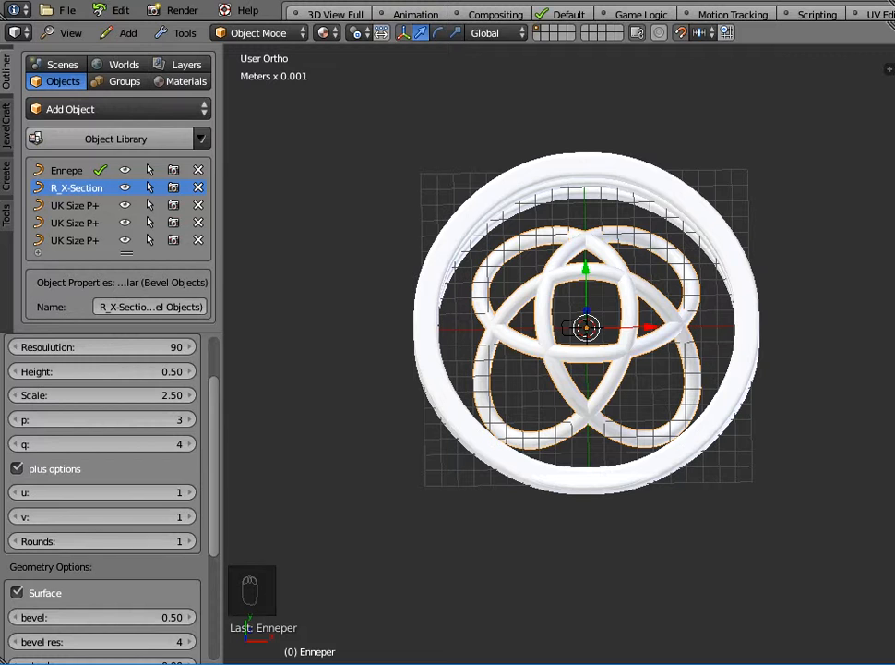
pyautogui.write('rx-90')
pyautogui.press('Return')
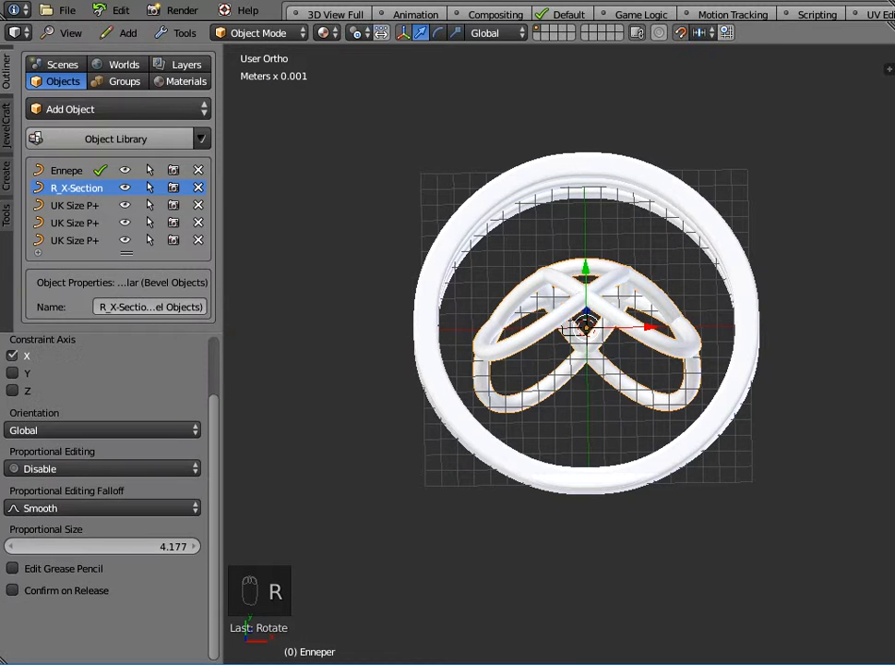
# Apply the rotated Enneper curve's object transform.
pyautogui.moveTo(452, 330); pyautogui.dragTo(517, 341, button='middle')
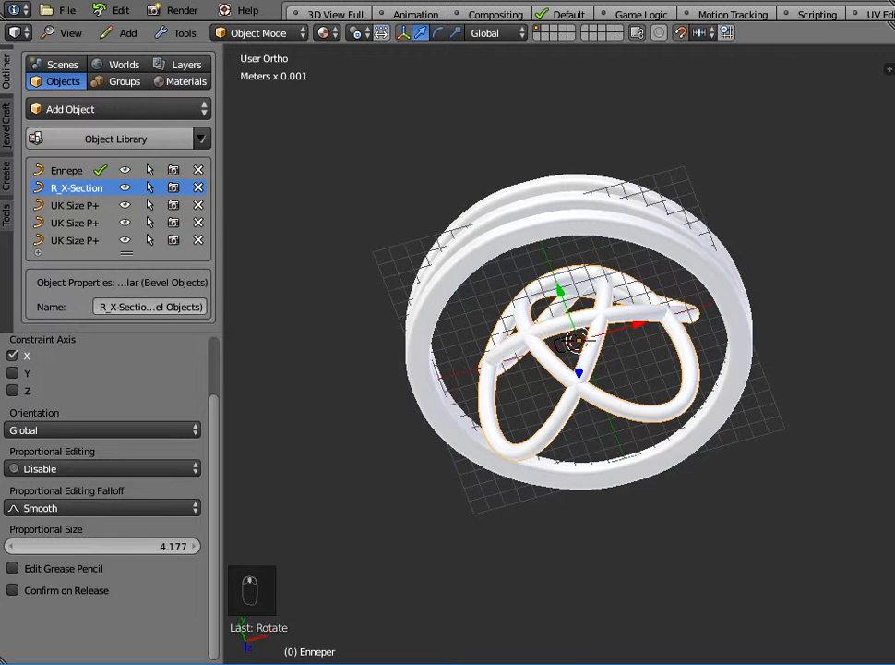
pyautogui.hotkey('ctrl', 'a')
pyautogui.click(434, 331)
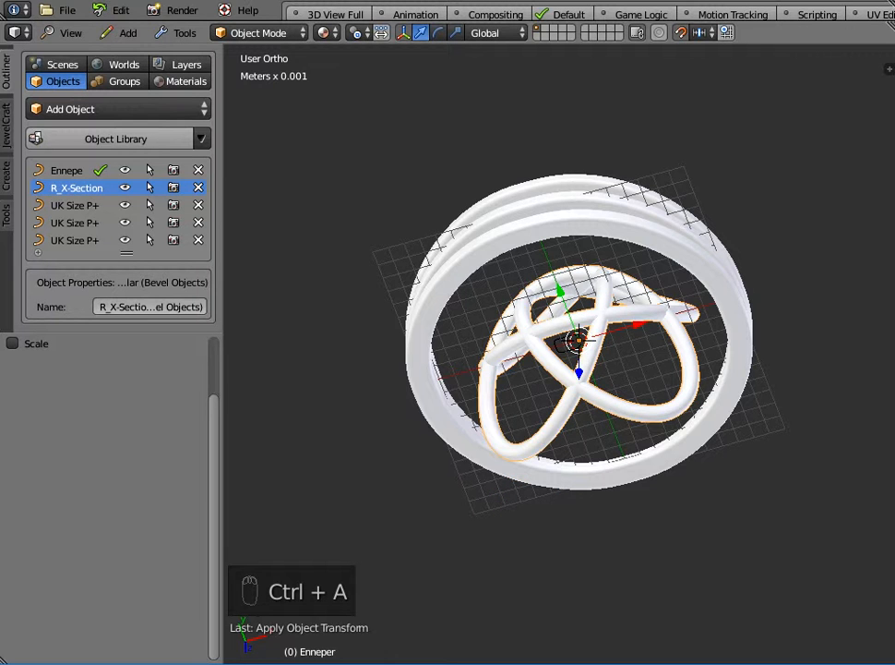
# Move the Enneper curve about 1 cm along Y so it sits on top of the ring bands.
pyautogui.moveTo(433, 331); pyautogui.dragTo(466, 338, button='middle')
pyautogui.press('g')
pyautogui.press('z')
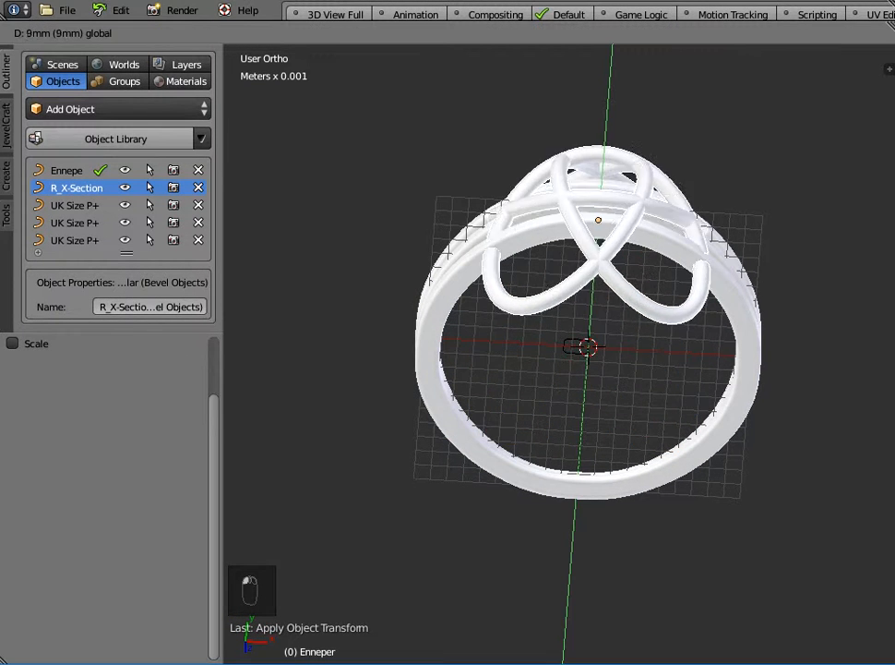
pyautogui.moveTo(603, 159); pyautogui.dragTo(604, 155)
pyautogui.moveTo(605, 155); pyautogui.dragTo(591, 199, button='middle')
pyautogui.moveTo(480, 276); pyautogui.dragTo(406, 302, button='middle')
# Apply the Enneper curve's location.
pyautogui.hotkey('ctrl', 'a')
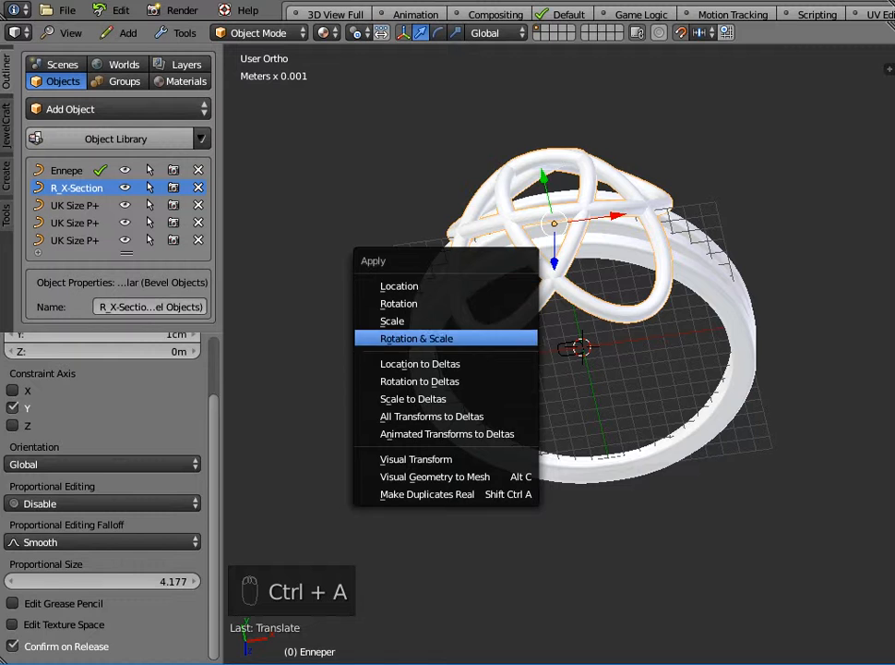
pyautogui.click(406, 286)
pyautogui.moveTo(406, 286); pyautogui.dragTo(406, 314, button='middle')
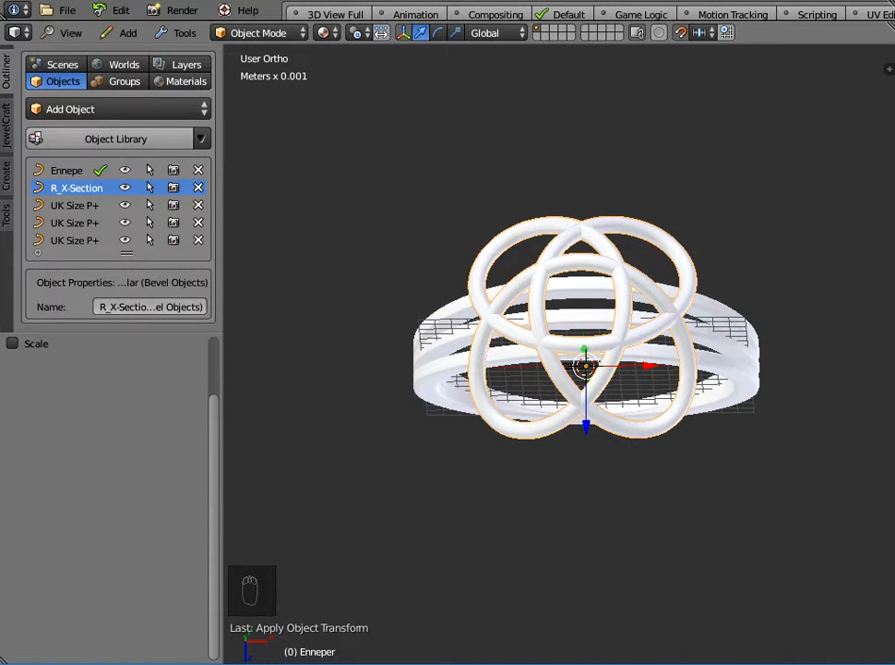
# Scale the Enneper curve down to 0.7 and apply its scale.
pyautogui.press('s')
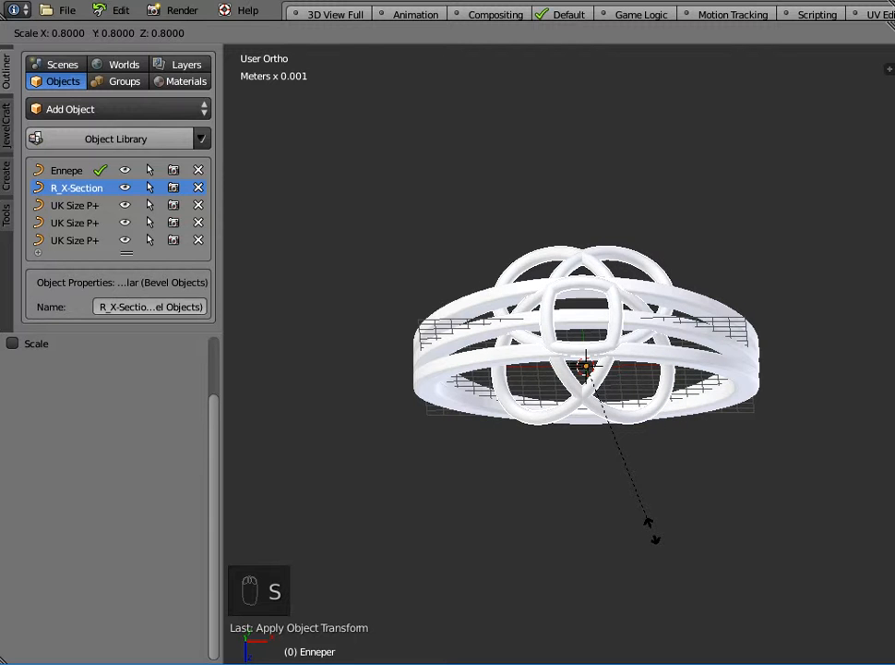
pyautogui.click(643, 528)
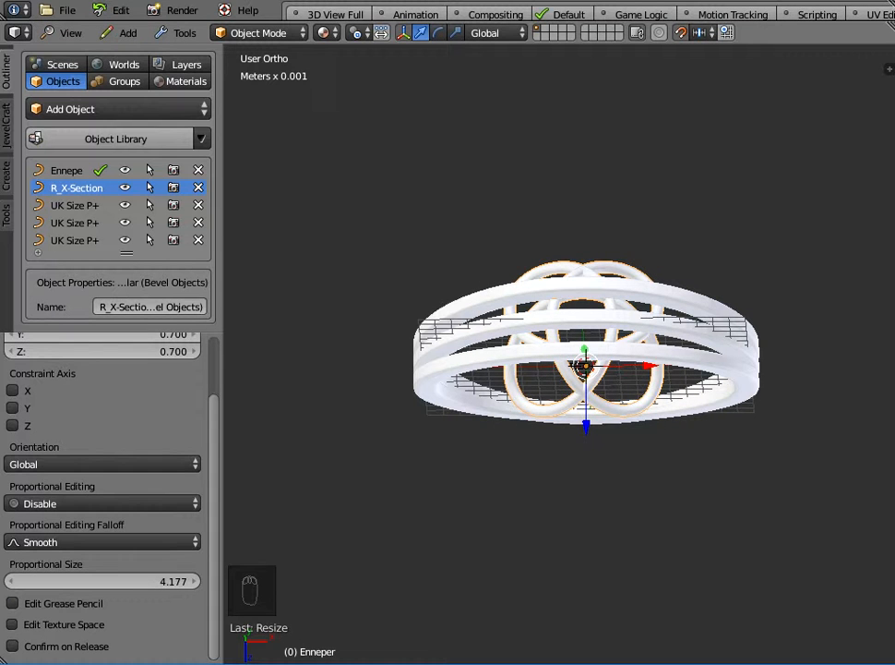
pyautogui.hotkey('ctrl', 'a')
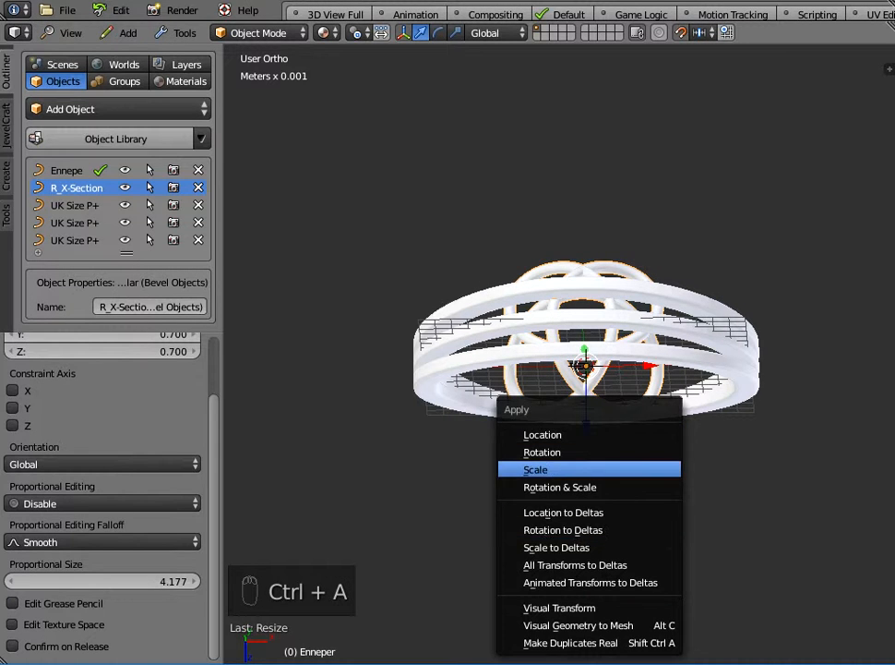
pyautogui.click(563, 470)
# Move the Enneper curve 4 mm along Y and apply its location.
pyautogui.moveTo(563, 470); pyautogui.dragTo(530, 286, button='middle')
pyautogui.moveTo(563, 265); pyautogui.dragTo(545, 200)
pyautogui.hotkey('ctrl', 'a')
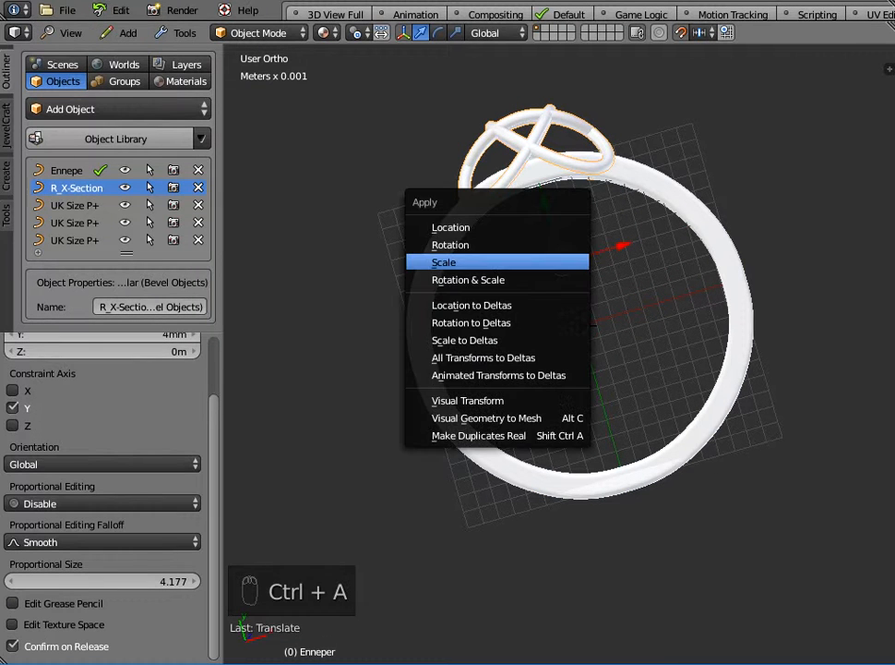
pyautogui.click(480, 226)
pyautogui.moveTo(560, 330); pyautogui.dragTo(557, 464, button='middle')
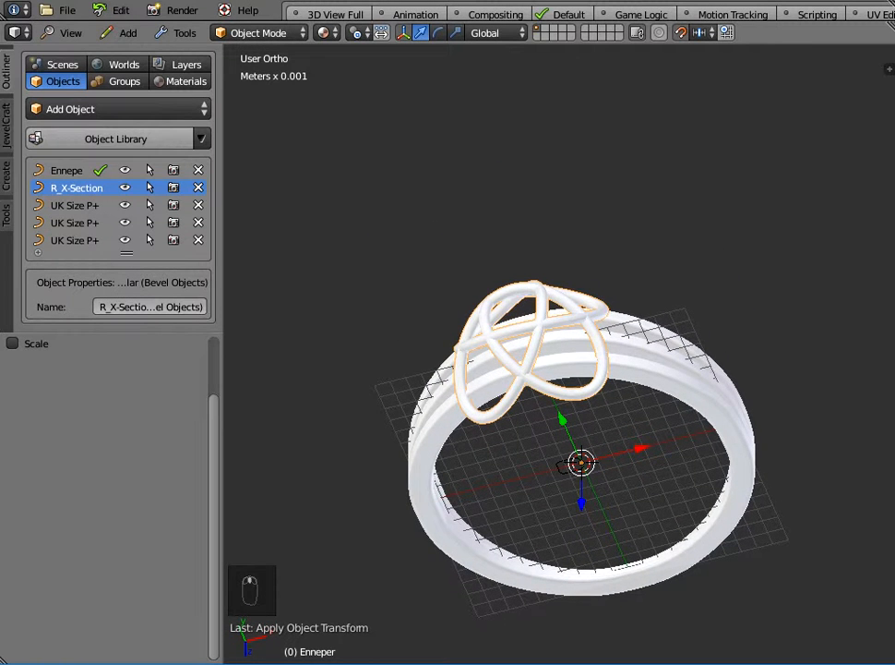
# Add the X-Section Rectangular bevel object from the 3D Templates X-Sections library.
pyautogui.click(524, 373)
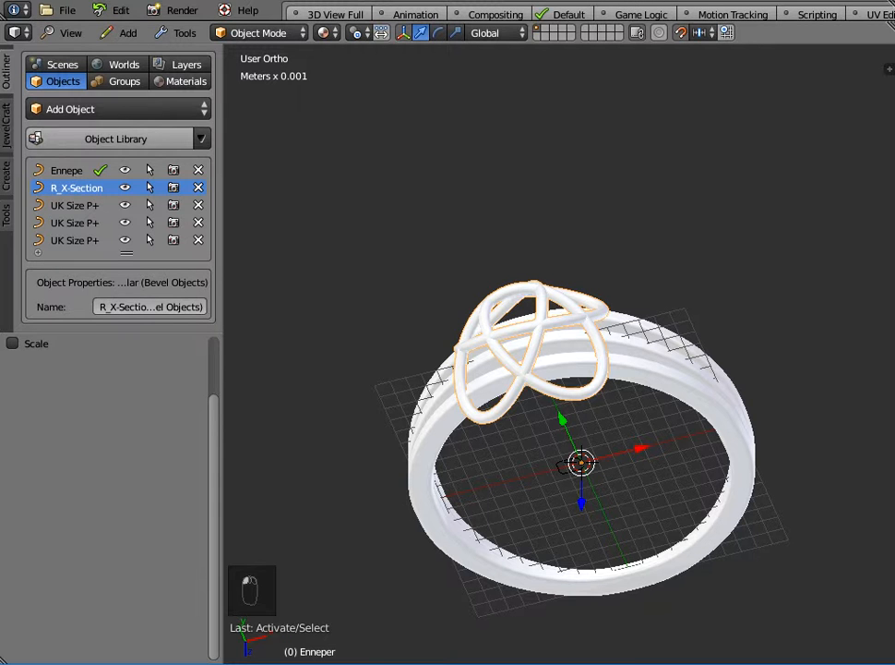
pyautogui.click(117, 109)
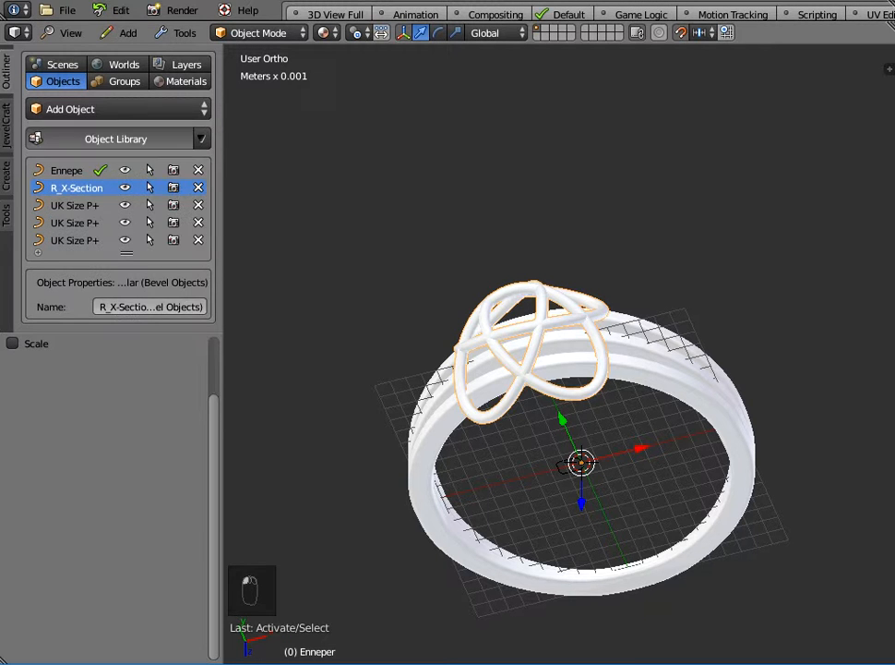
pyautogui.click(115, 139)
pyautogui.click(157, 155)
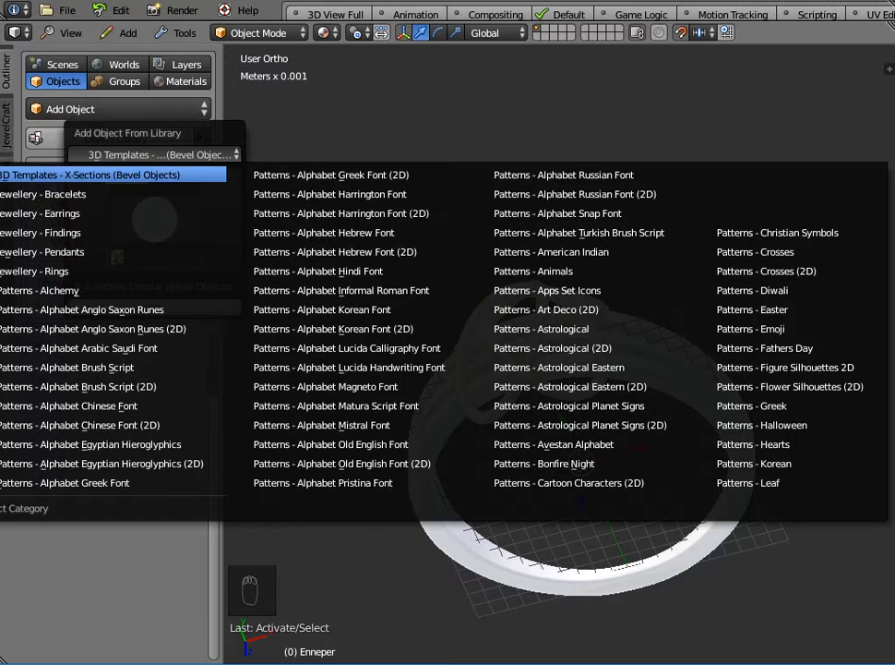
pyautogui.click(155, 174)
pyautogui.click(155, 219)
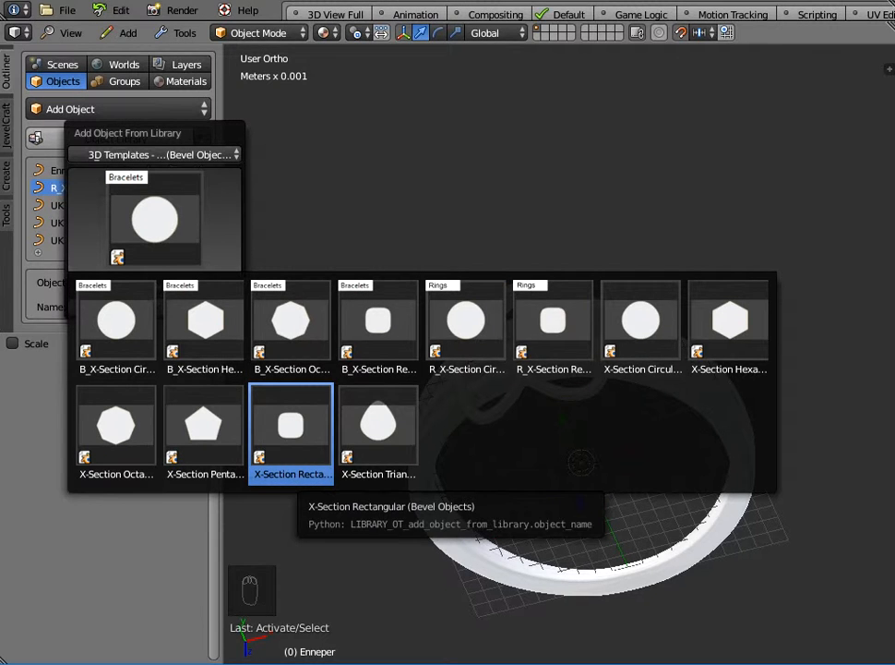
pyautogui.click(290, 429)
pyautogui.click(152, 305)
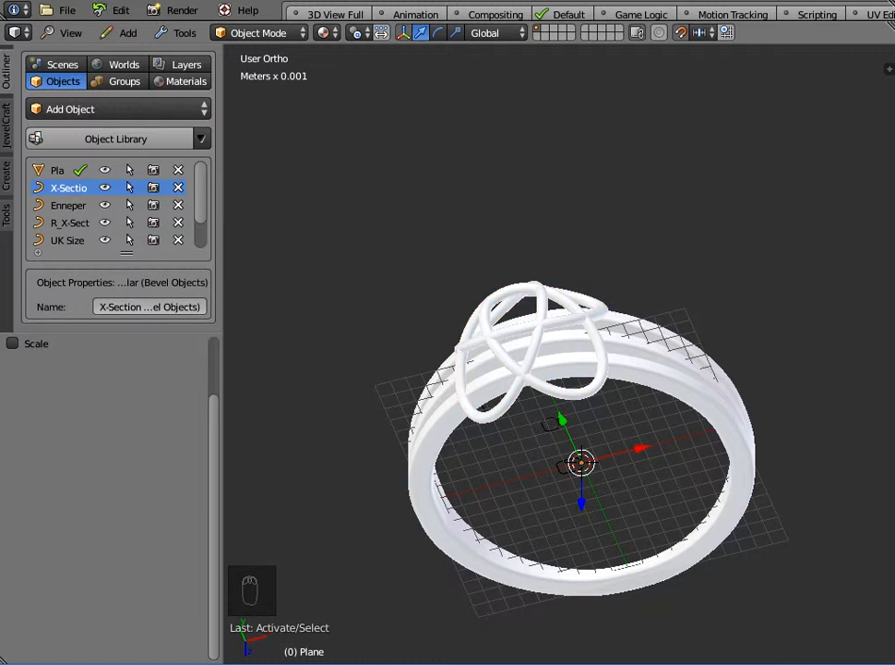
# Delete the extra plane object that came with the cross-section.
pyautogui.scroll(-8, 559, 354)
pyautogui.click(178, 170)
pyautogui.scroll(6, 559, 354)
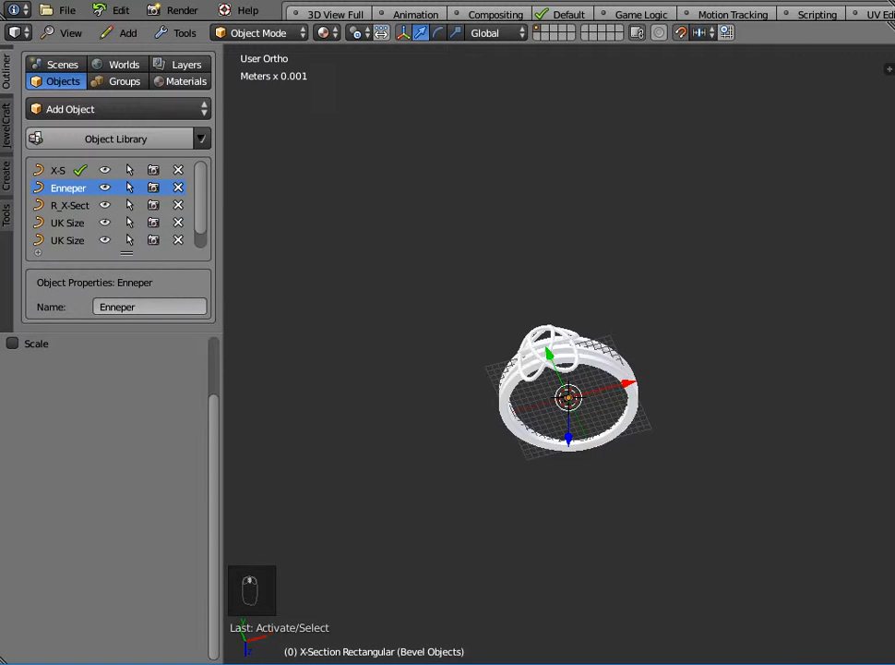
# Select the Enneper curve and set its bevel object to X-Section Rectangular (Bevel Objects).
pyautogui.moveTo(559, 354); pyautogui.dragTo(559, 272, button='middle')
pyautogui.scroll(5, 559, 360)
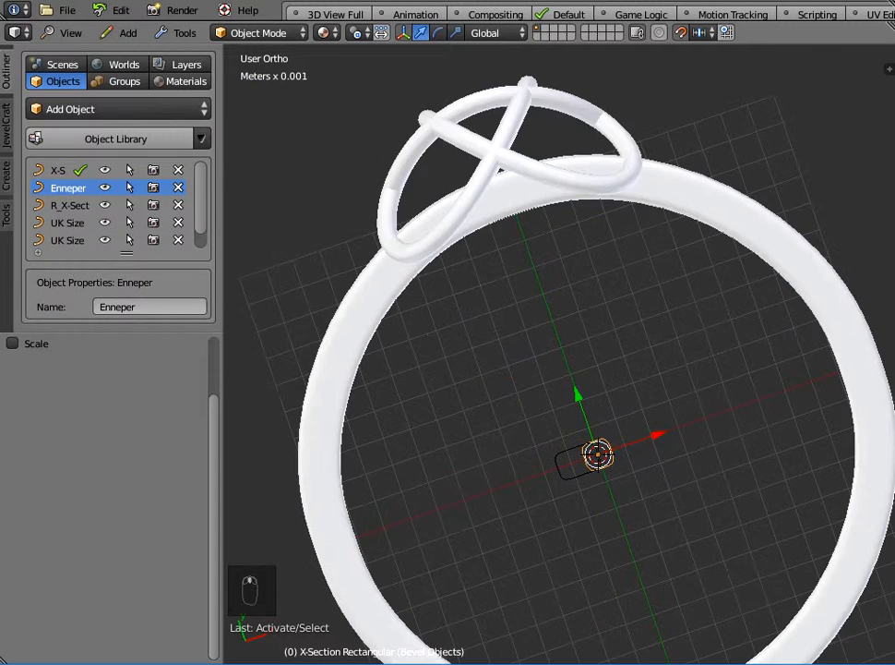
pyautogui.scroll(-3, 559, 355)
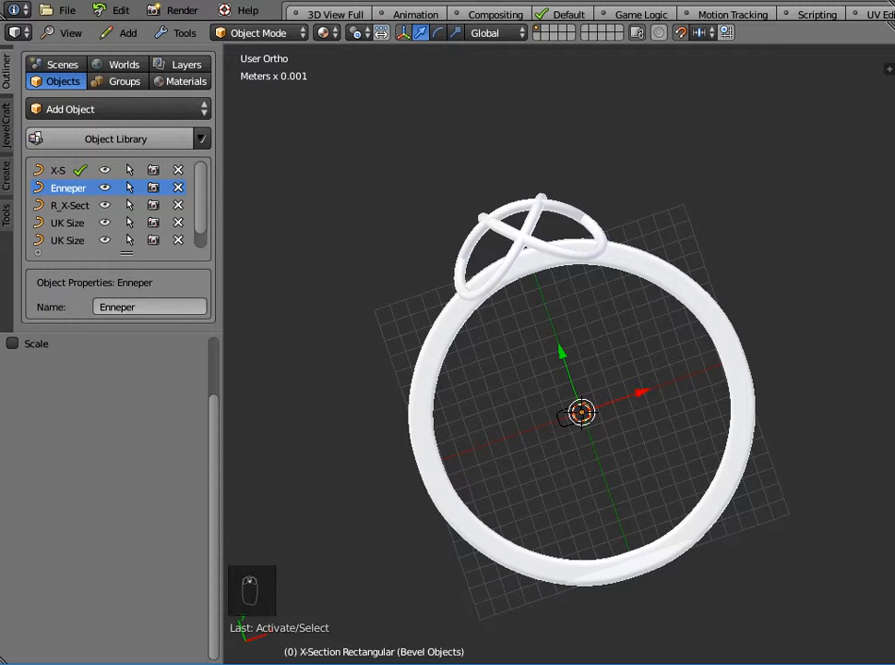
pyautogui.click(528, 238)
pyautogui.scroll(-2, 528, 238)
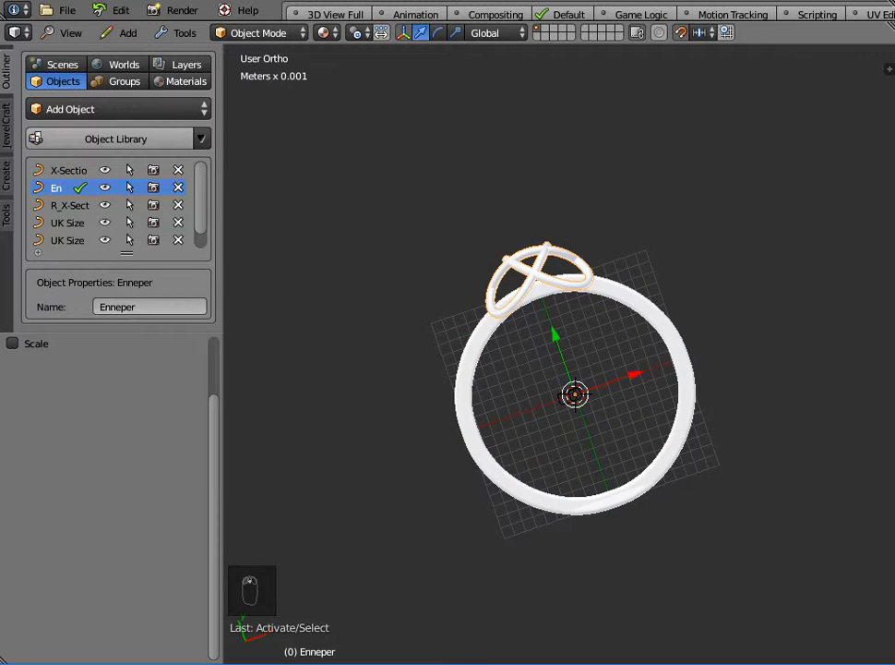
pyautogui.press('n')
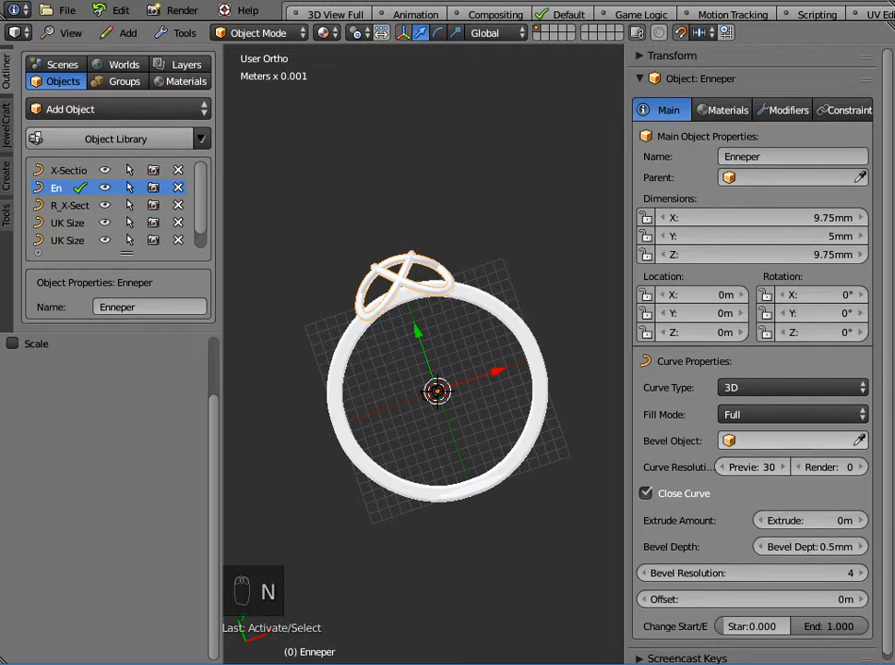
pyautogui.click(789, 441)
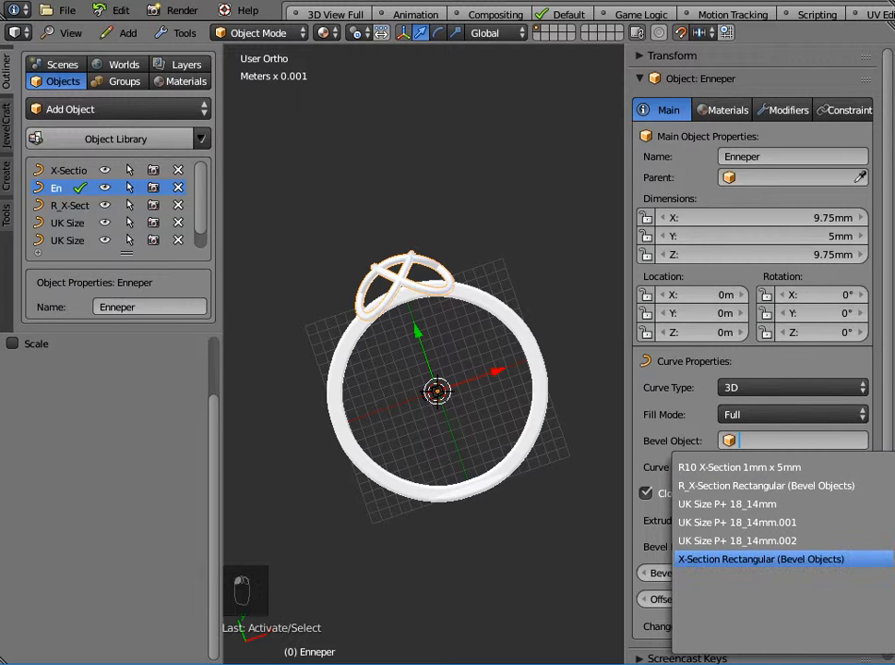
pyautogui.click(761, 558)
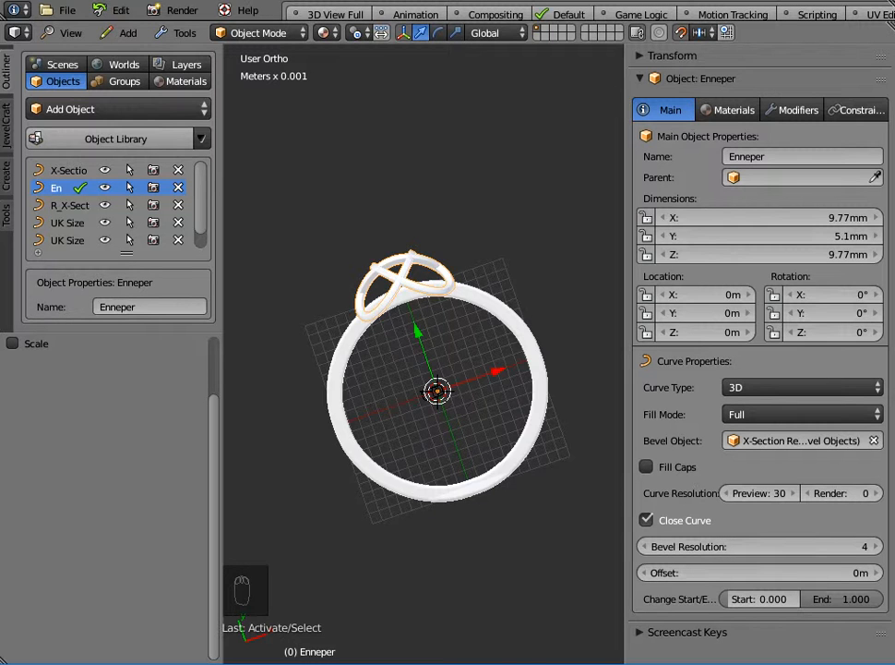
# Select the rectangular cross-section object and set its Y dimension to 2 mm.
pyautogui.scroll(8, 423, 353)
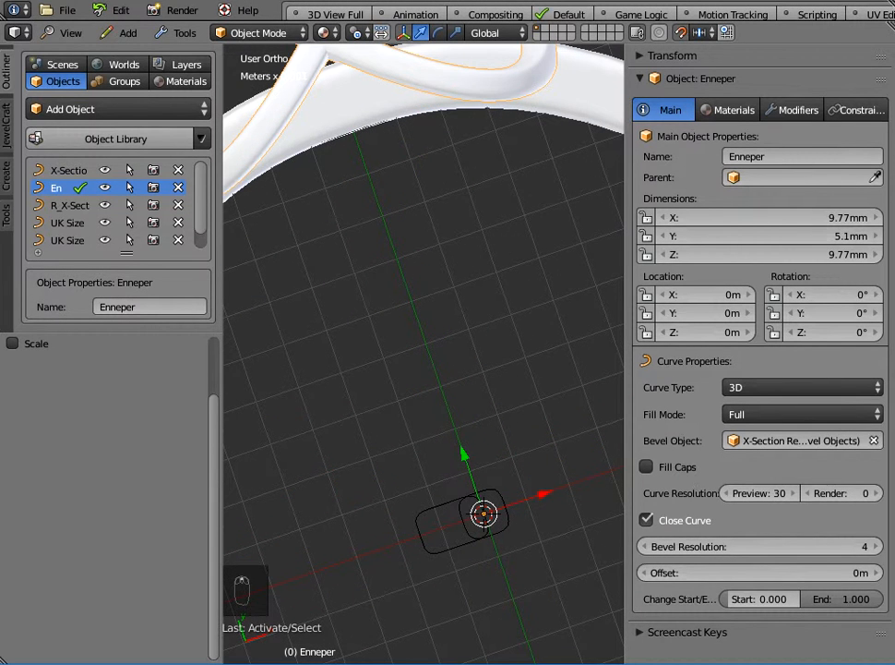
pyautogui.rightClick(505, 518)
pyautogui.scroll(-4, 423, 353)
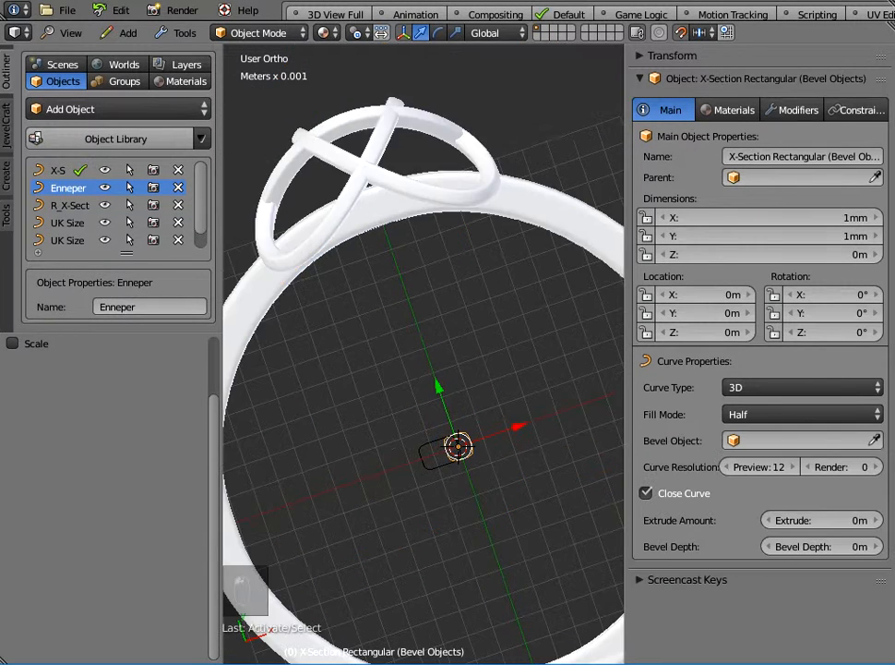
pyautogui.click(769, 236)
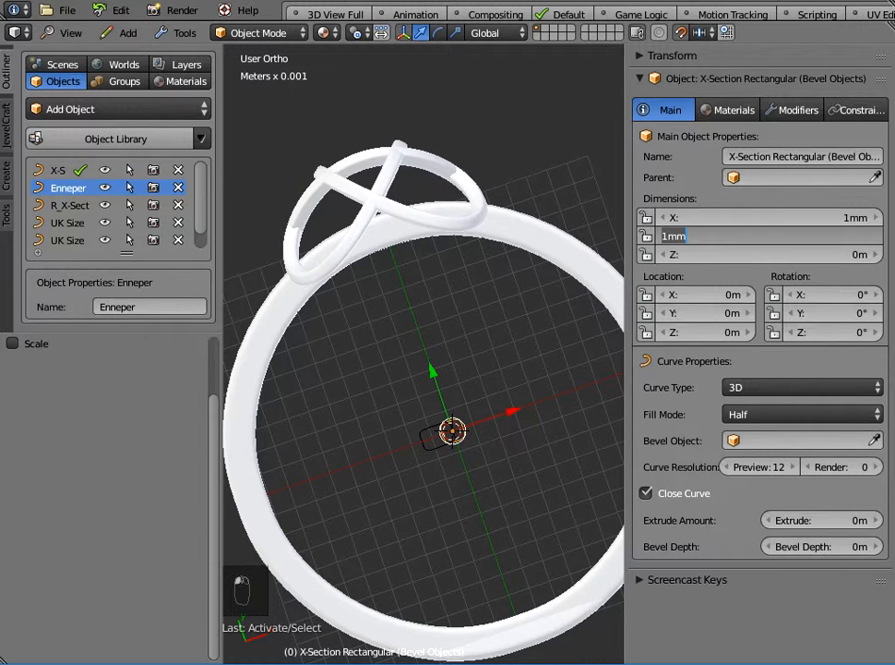
pyautogui.write('1.5mm')
pyautogui.press('Return')
pyautogui.click(769, 237)
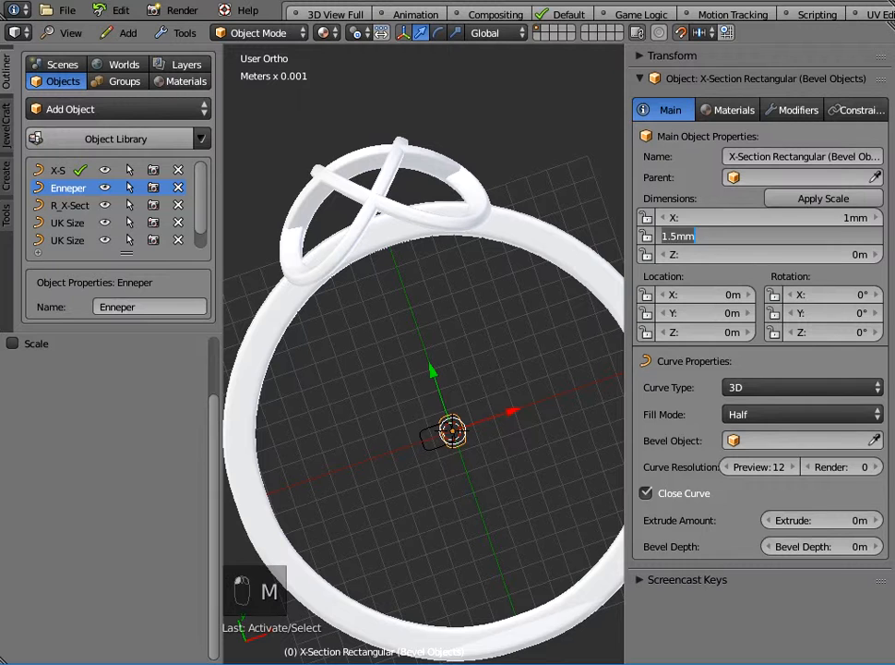
pyautogui.write('2mm')
pyautogui.press('Return')
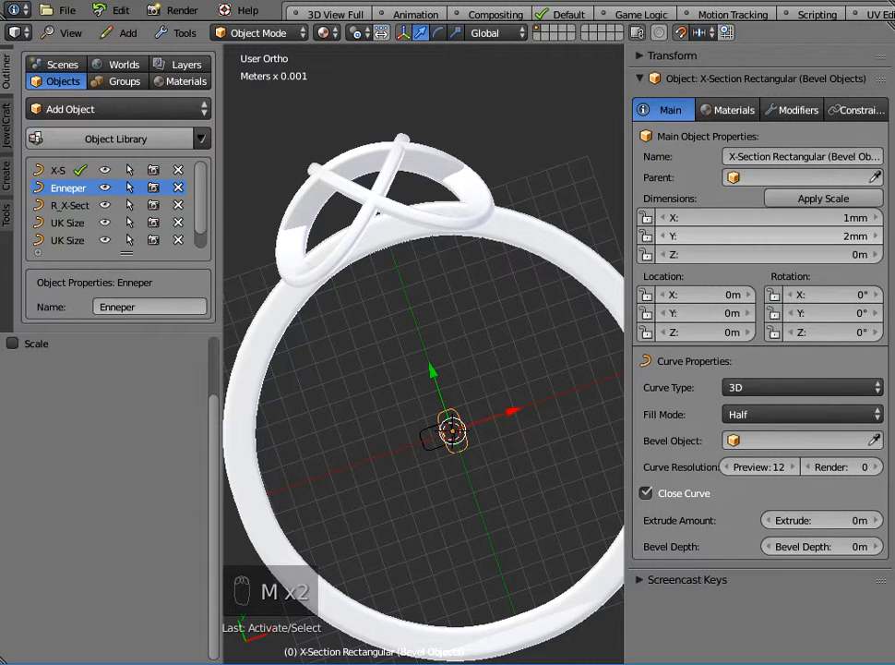
# Examine the beveled Enneper top of the ring from the top view and an orbited view.
pyautogui.moveTo(424, 351); pyautogui.dragTo(528, 305, button='middle')
pyautogui.click(70, 32)
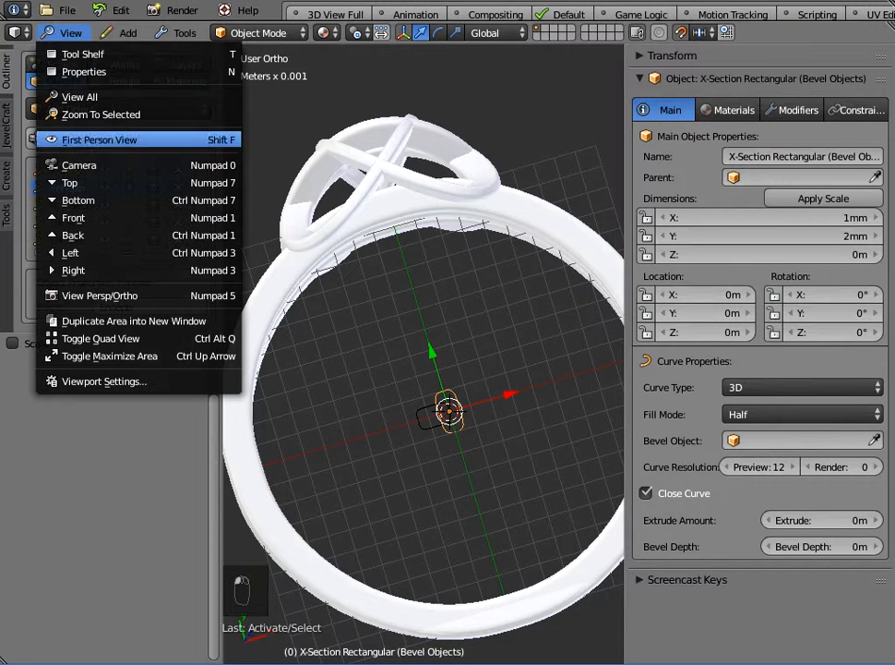
pyautogui.click(120, 183)
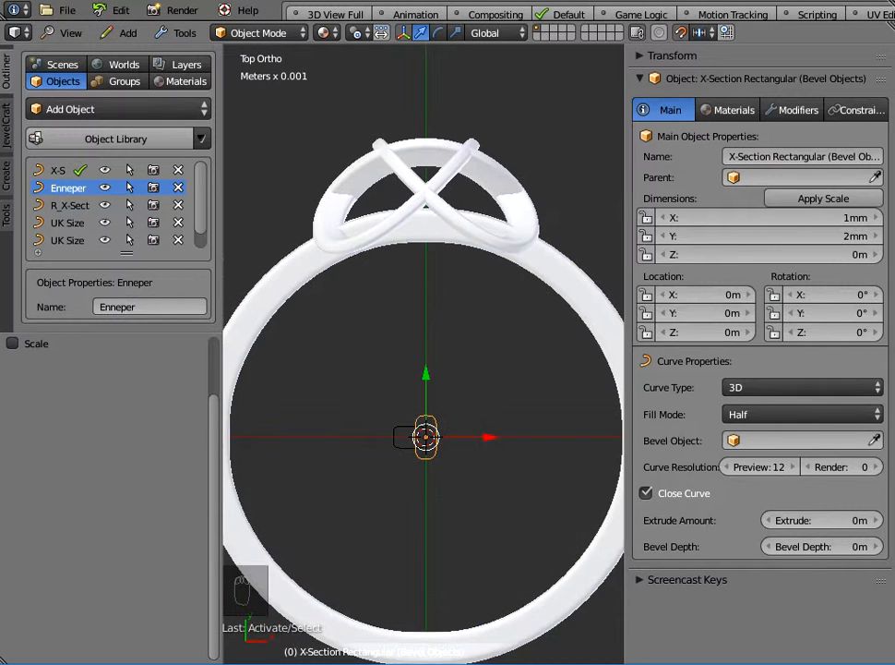
pyautogui.moveTo(406, 295); pyautogui.dragTo(425, 355, button='middle')
pyautogui.click(70, 32)
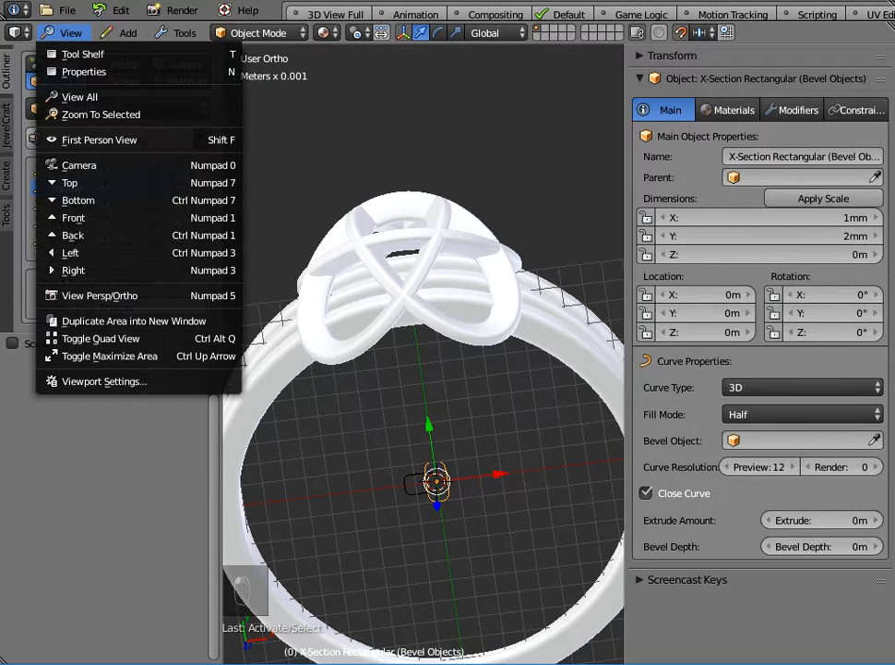
pyautogui.press('KP_7')
pyautogui.press('n')
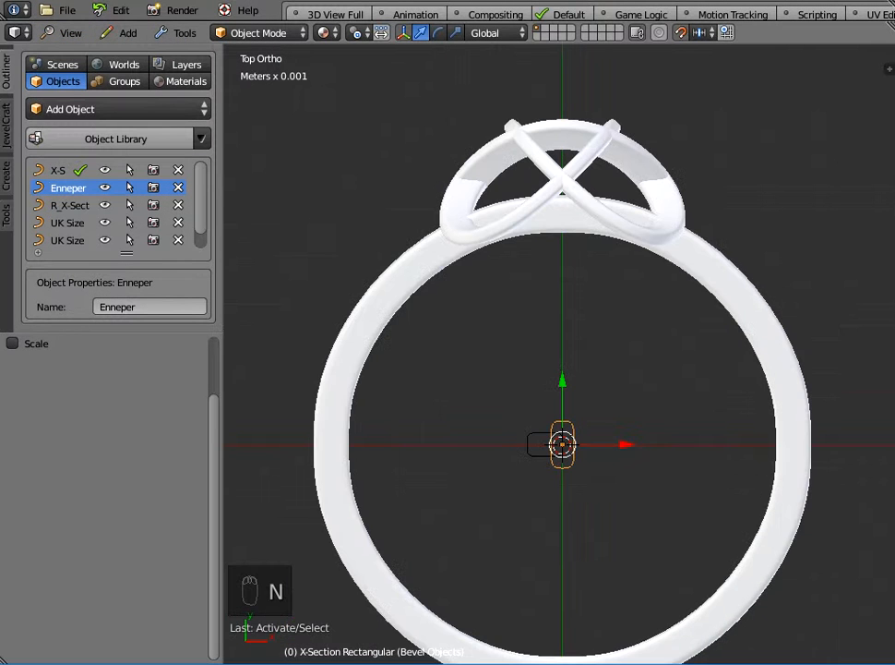
pyautogui.scroll(3, 559, 354)
pyautogui.scroll(-2, 559, 355)
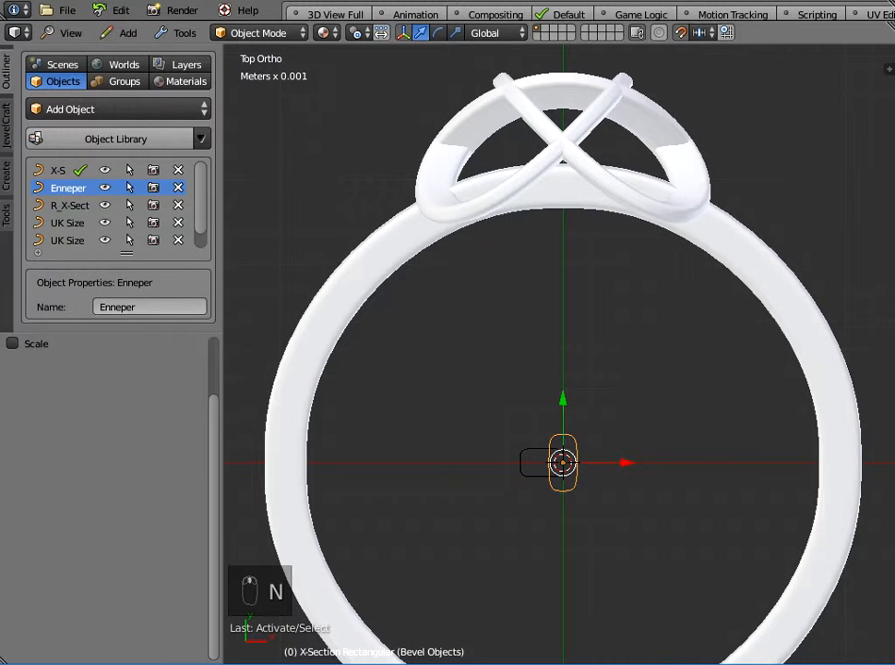
pyautogui.rightClick(564, 146)
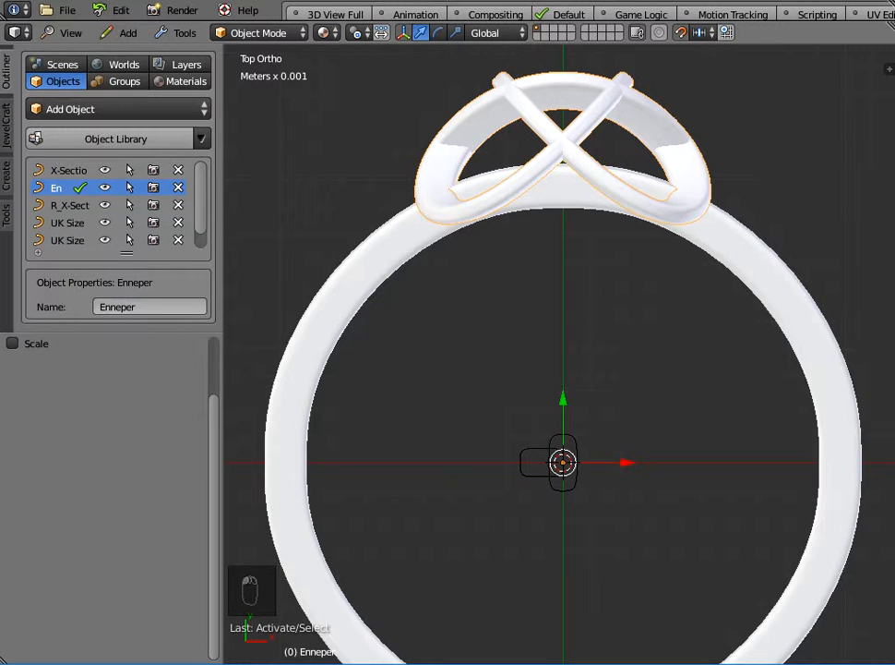
pyautogui.moveTo(564, 148); pyautogui.dragTo(521, 148, button='middle')
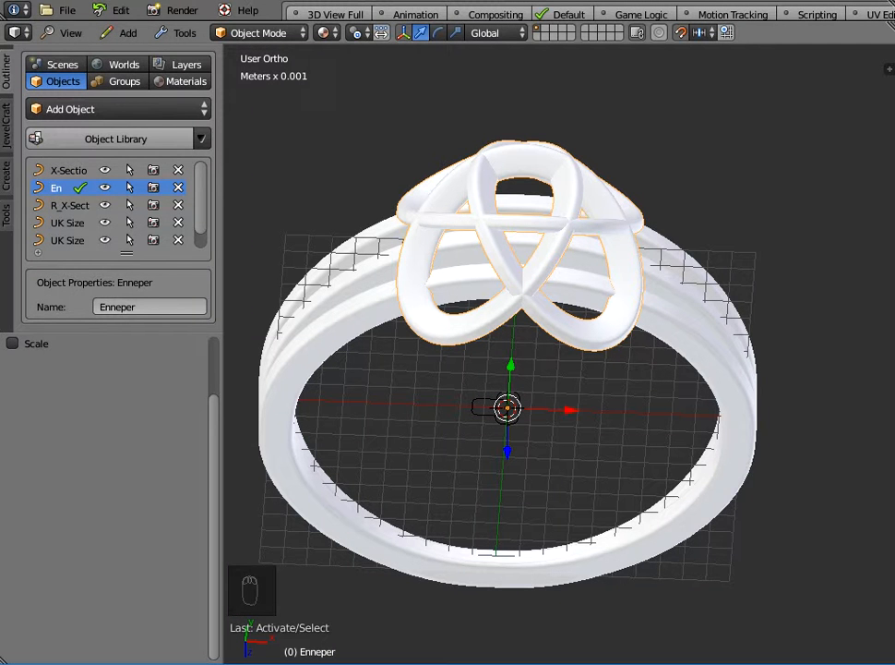
# Add a Cushion-cut Emerald gem with JewelCraft and set its size to 5 mm.
pyautogui.click(6, 126)
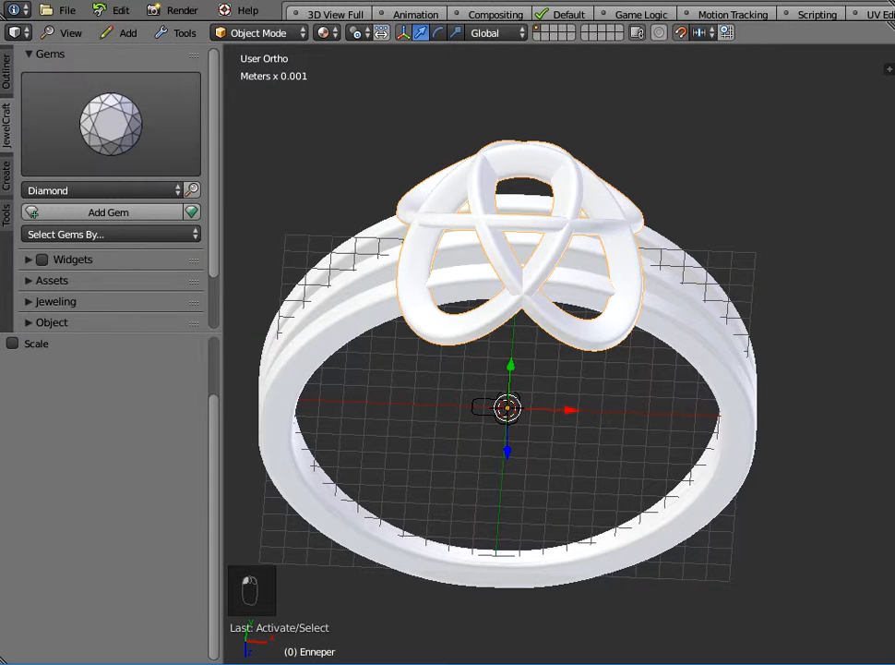
pyautogui.click(111, 125)
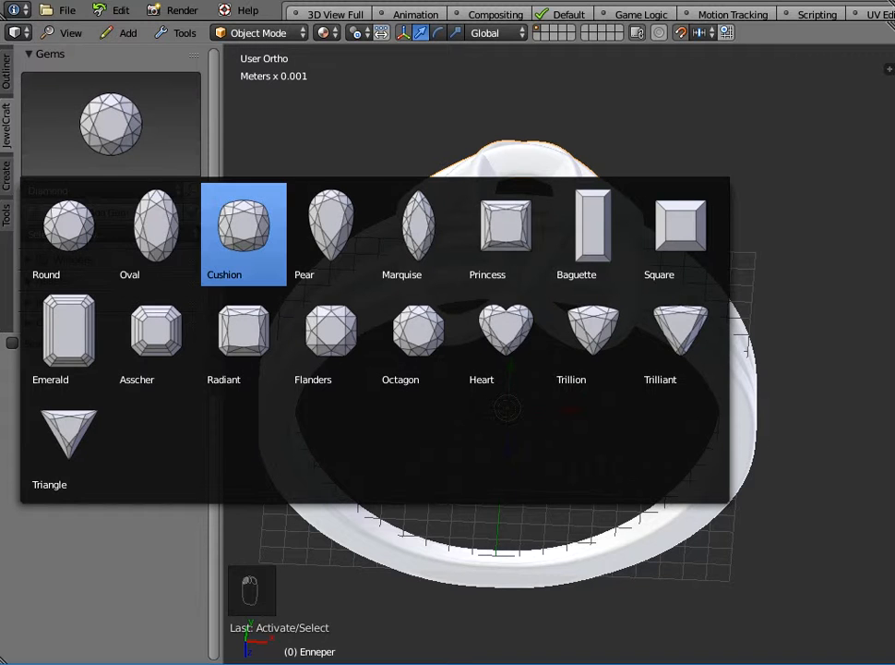
pyautogui.click(243, 231)
pyautogui.click(101, 190)
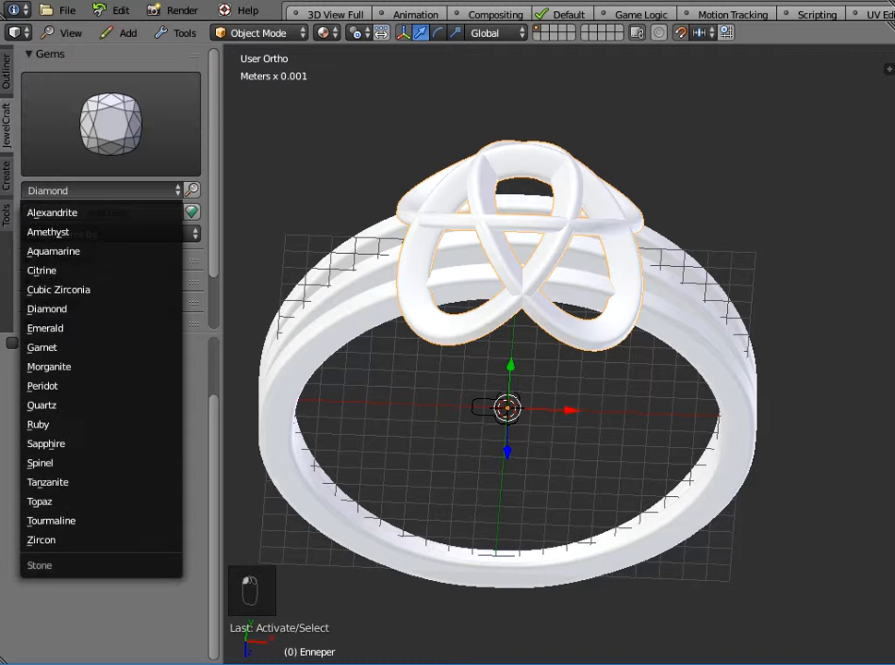
pyautogui.click(56, 327)
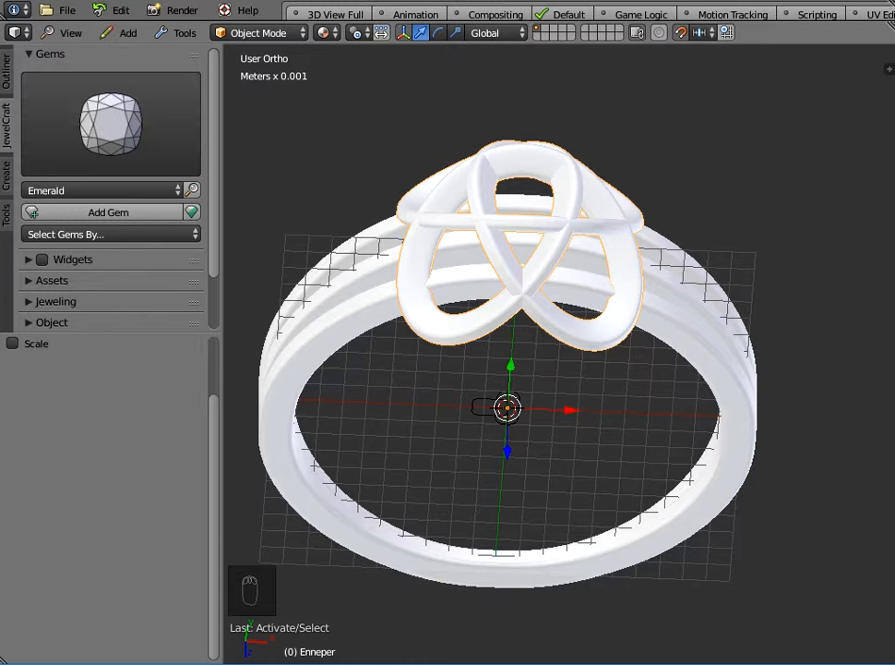
pyautogui.click(108, 212)
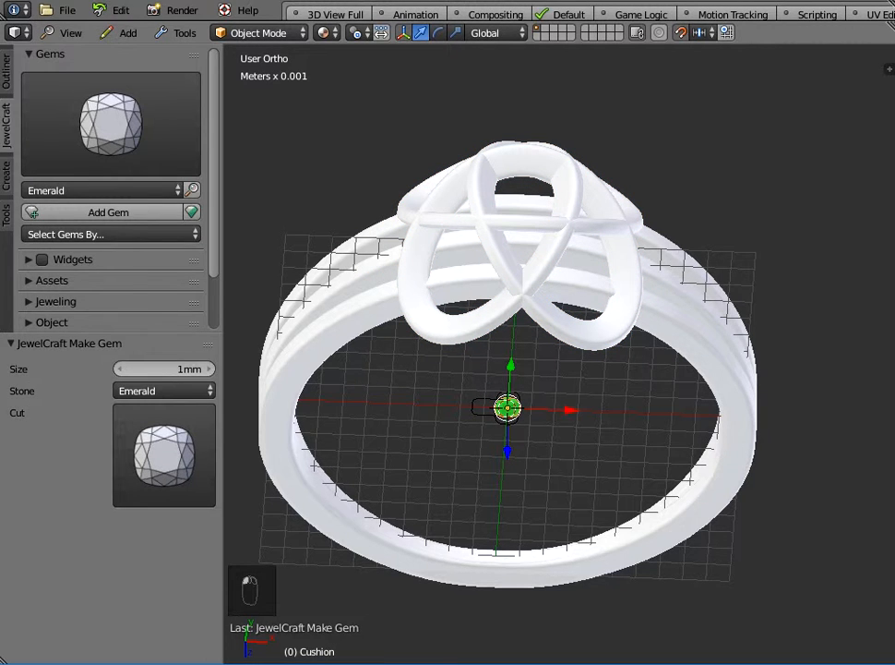
pyautogui.click(164, 368)
pyautogui.write('5mm')
pyautogui.press('Return')
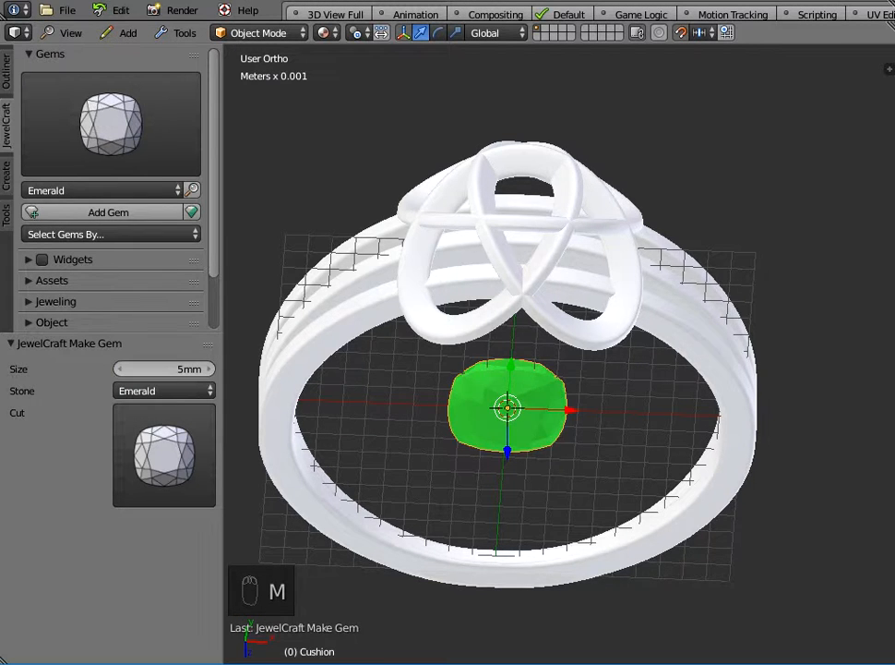
# Rotate the gem -90° about the X axis and apply its scale.
pyautogui.moveTo(416, 416); pyautogui.dragTo(416, 378, button='middle')
pyautogui.moveTo(531, 406); pyautogui.dragTo(532, 370, button='middle')
pyautogui.write('rx')
pyautogui.write('-90')
pyautogui.press('Return')
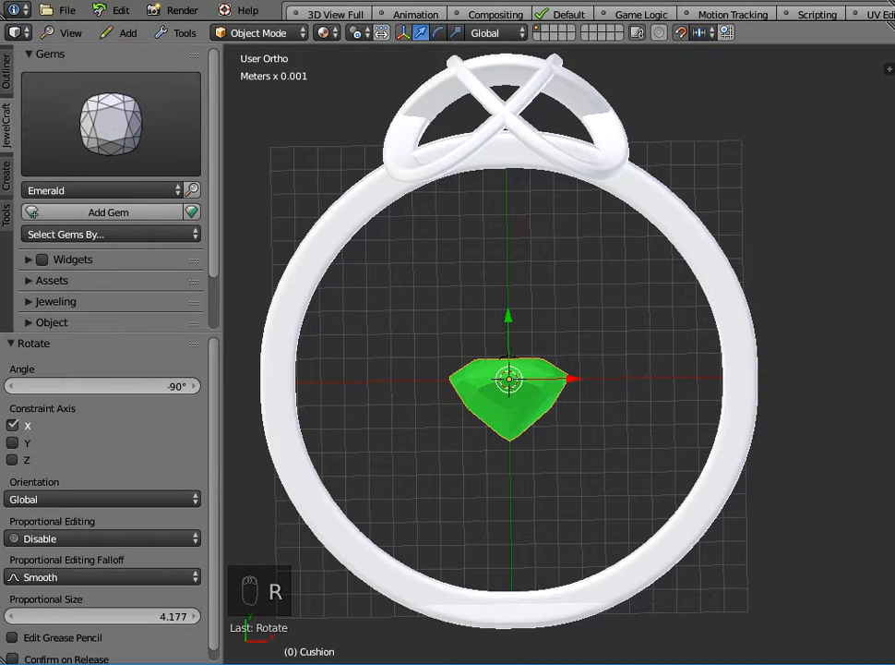
pyautogui.hotkey('ctrl', 'a')
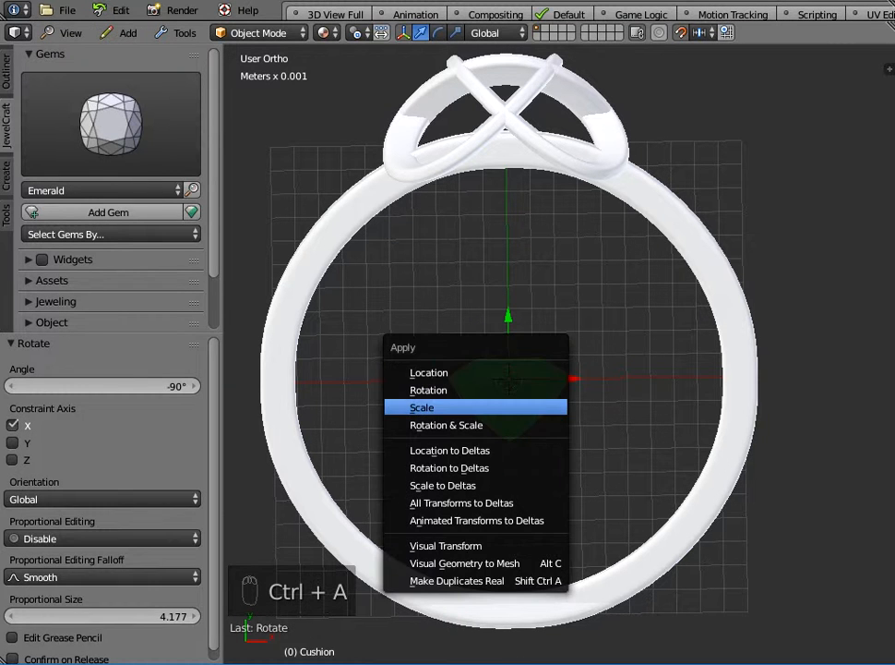
pyautogui.click(416, 408)
# Move the gem 1.4 cm along Y to sit on top of the Enneper curve.
pyautogui.moveTo(509, 319); pyautogui.dragTo(505, 1)
pyautogui.moveTo(553, 277); pyautogui.dragTo(554, 434, button='middle')
pyautogui.moveTo(554, 369); pyautogui.dragTo(650, 297, button='middle')
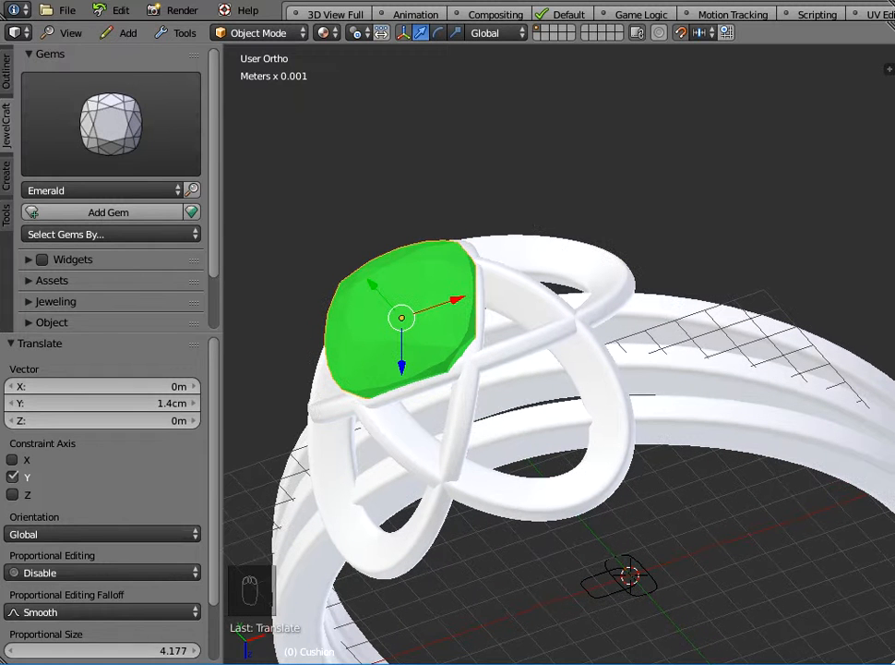
# Scale the gem down uniformly to 0.911.
pyautogui.hotkey('shift', 'Tab')
pyautogui.press('s')
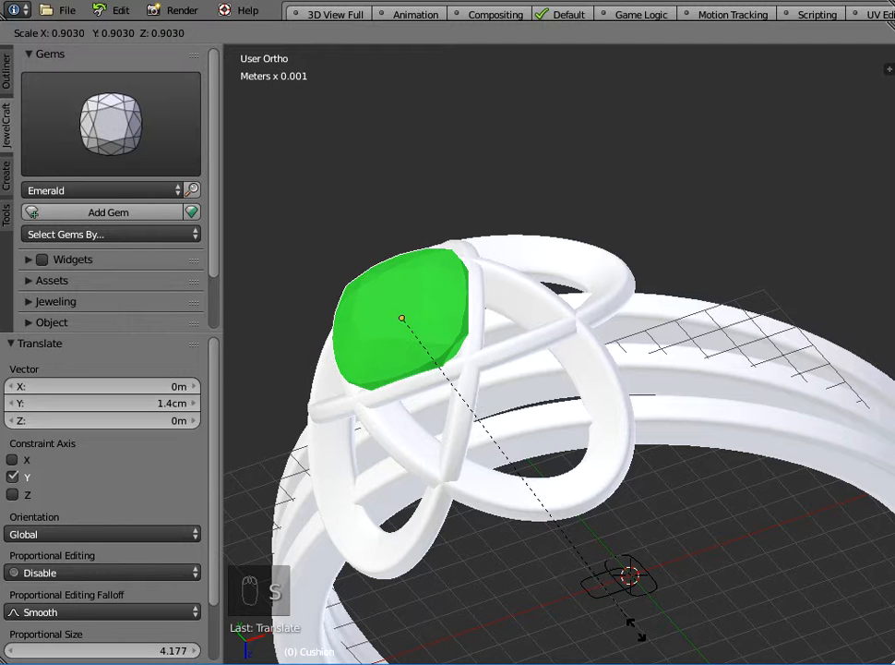
pyautogui.click(637, 630)
pyautogui.moveTo(637, 630); pyautogui.dragTo(463, 434, button='middle')
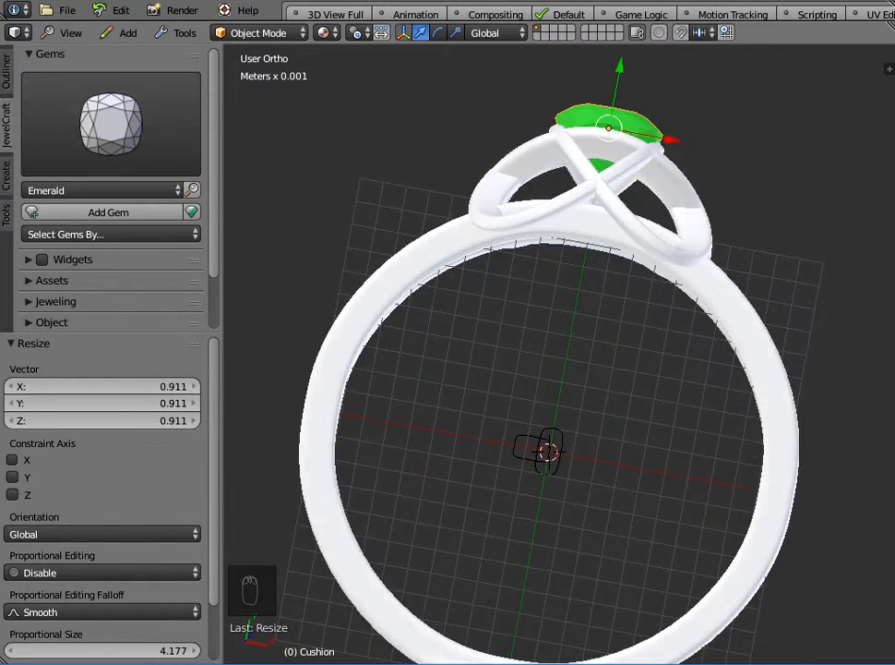
pyautogui.scroll(-2, 464, 434)
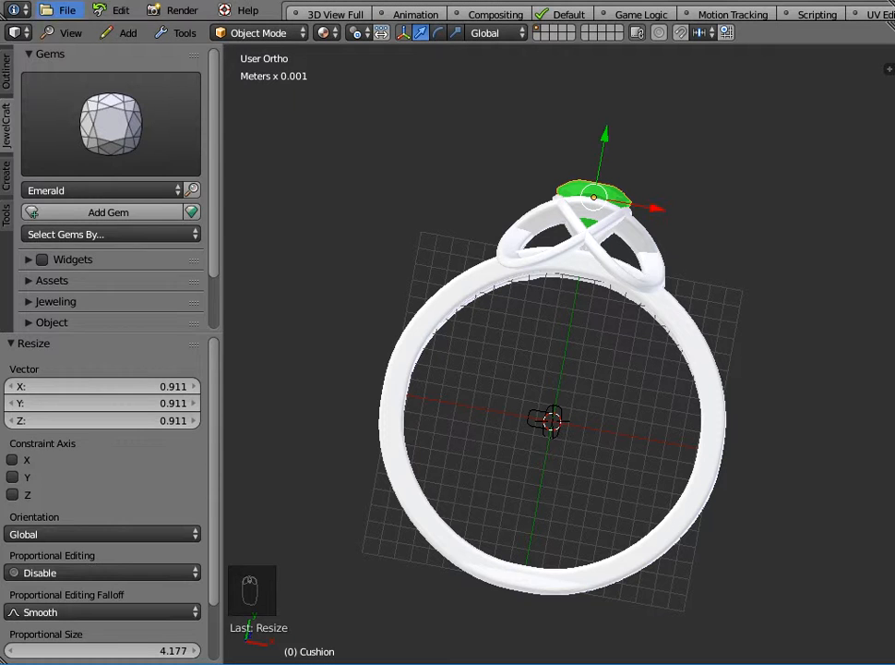
pyautogui.click(63, 10)
pyautogui.moveTo(110, 298)
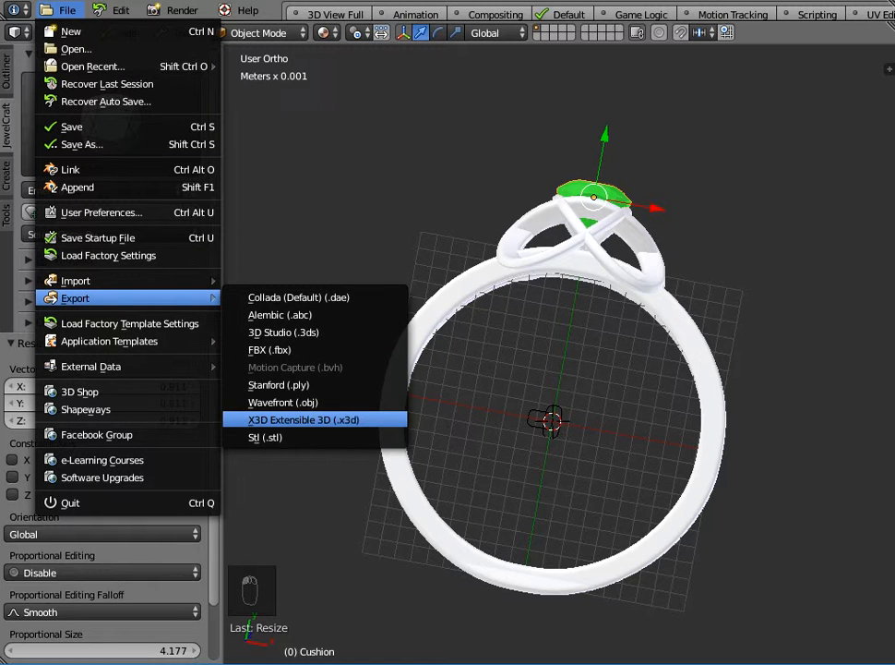
pyautogui.moveTo(489, 296); pyautogui.dragTo(395, 538, button='middle')
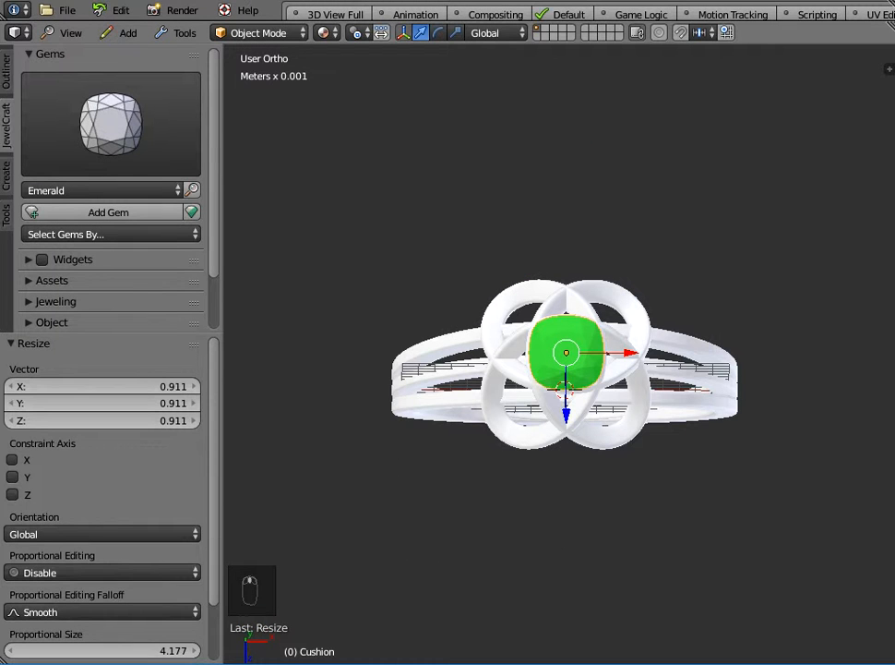
pyautogui.click(693, 663)
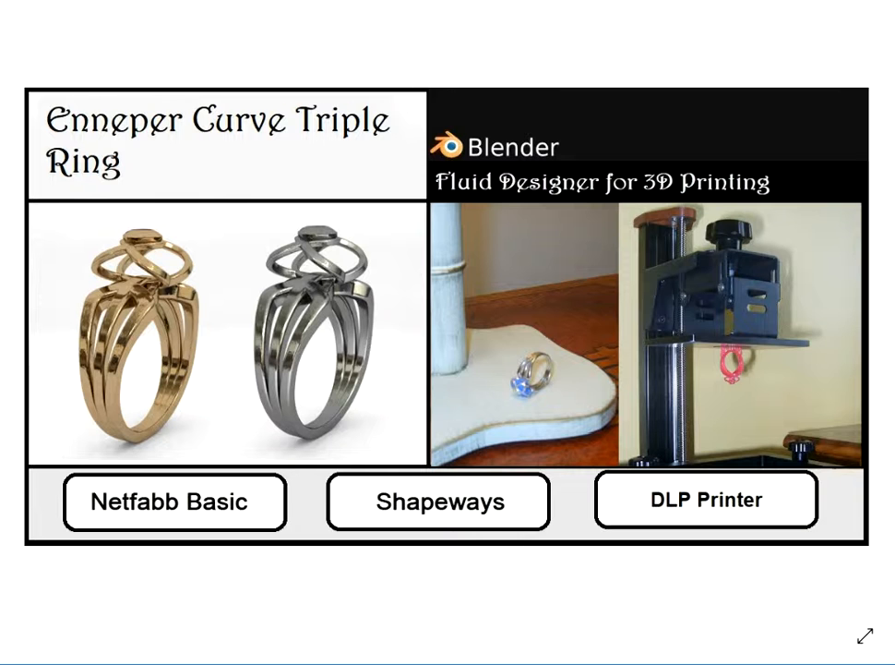